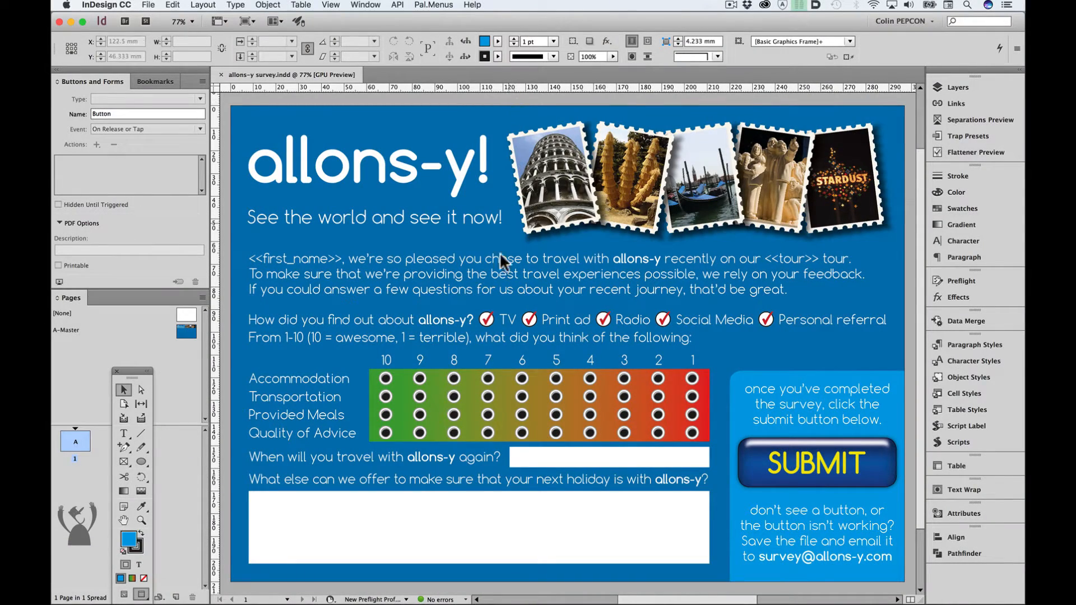
- Inspect the form settings of the TV check box, two rating radio buttons, next-journey combo box, suggestions text field and submit button
click(486, 320)
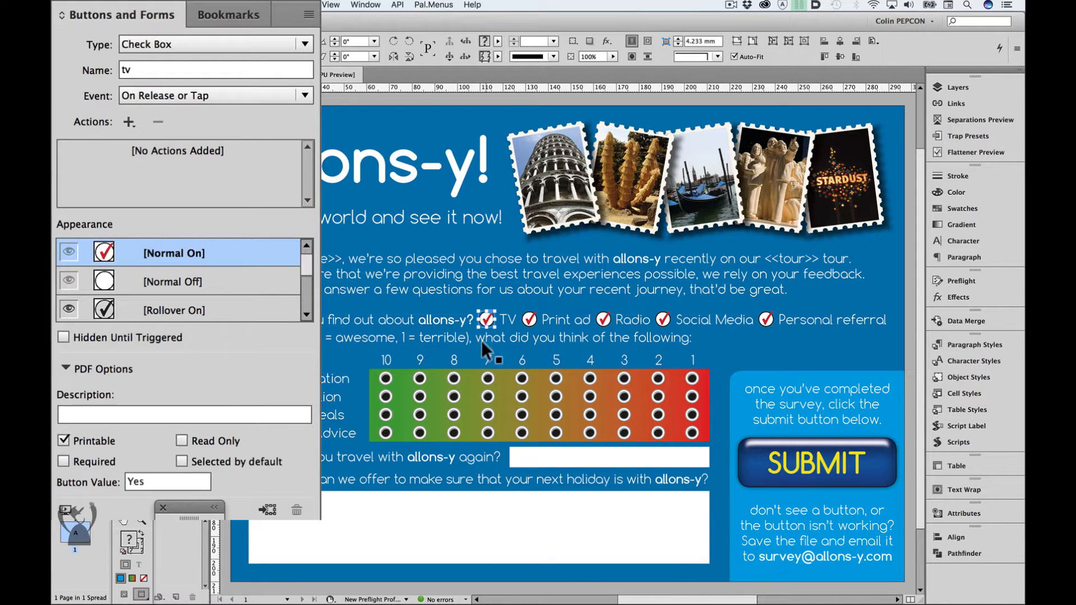
click(456, 378)
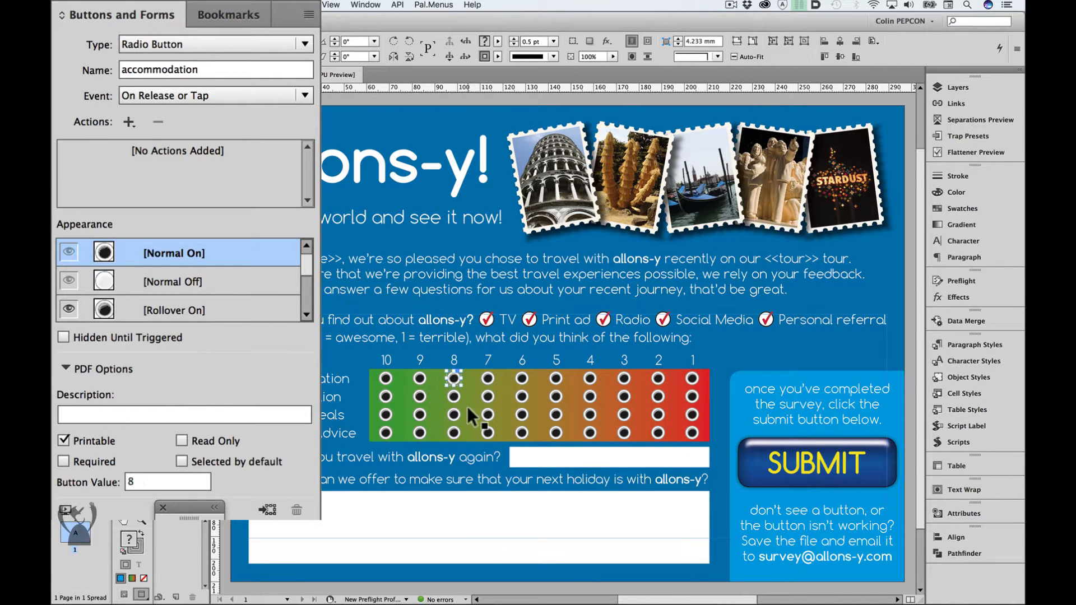
click(451, 397)
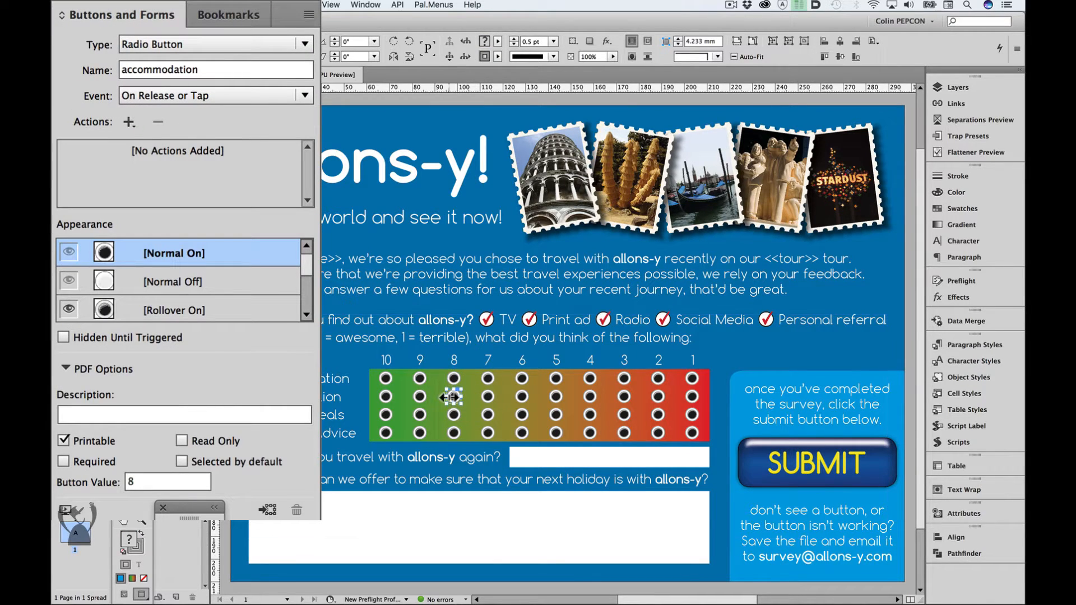
click(536, 453)
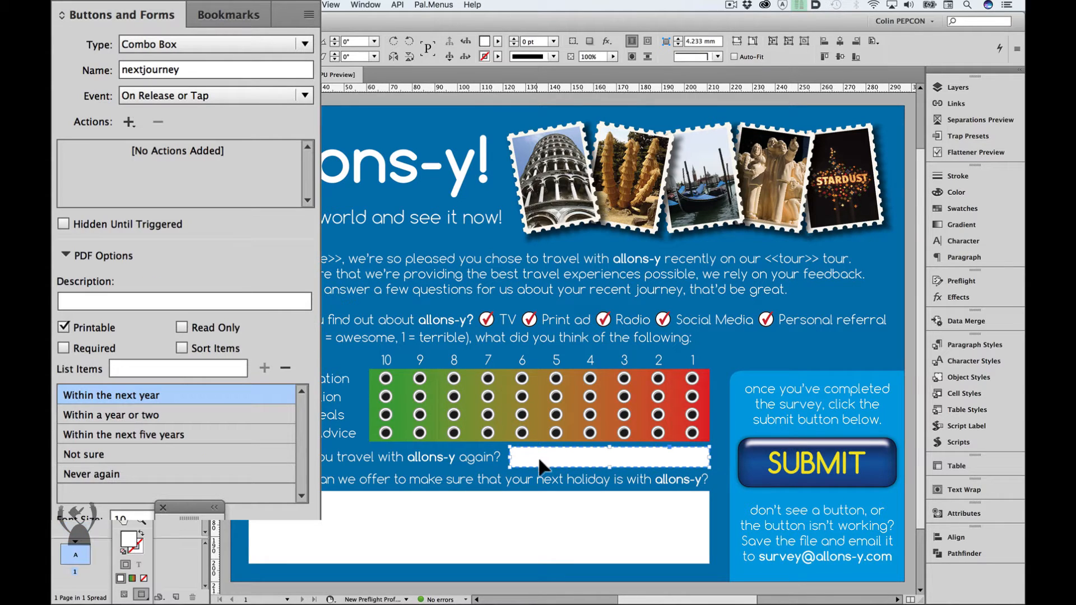
click(499, 517)
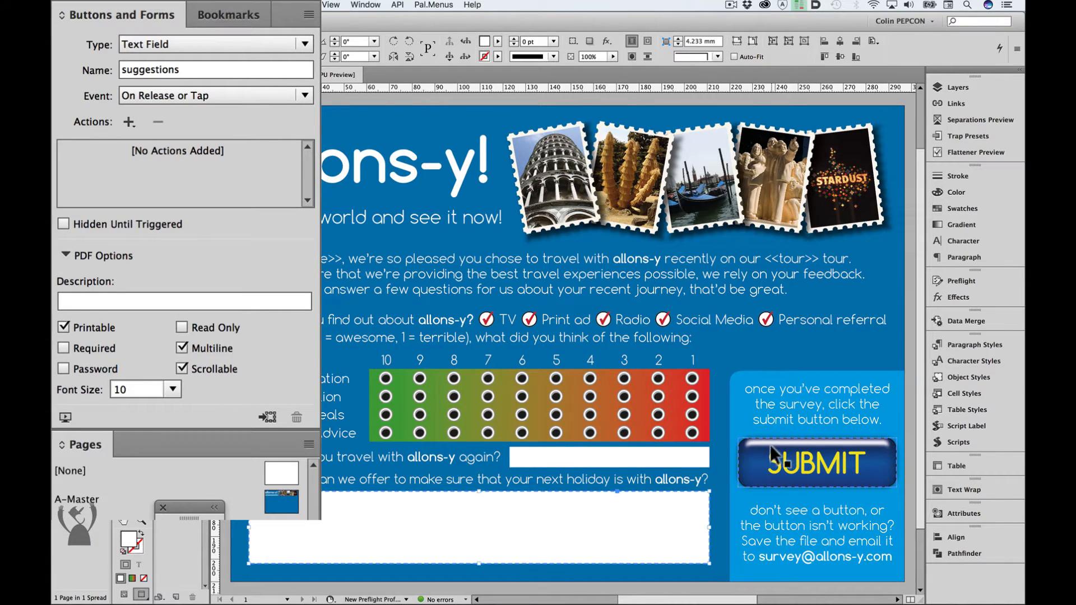
click(774, 459)
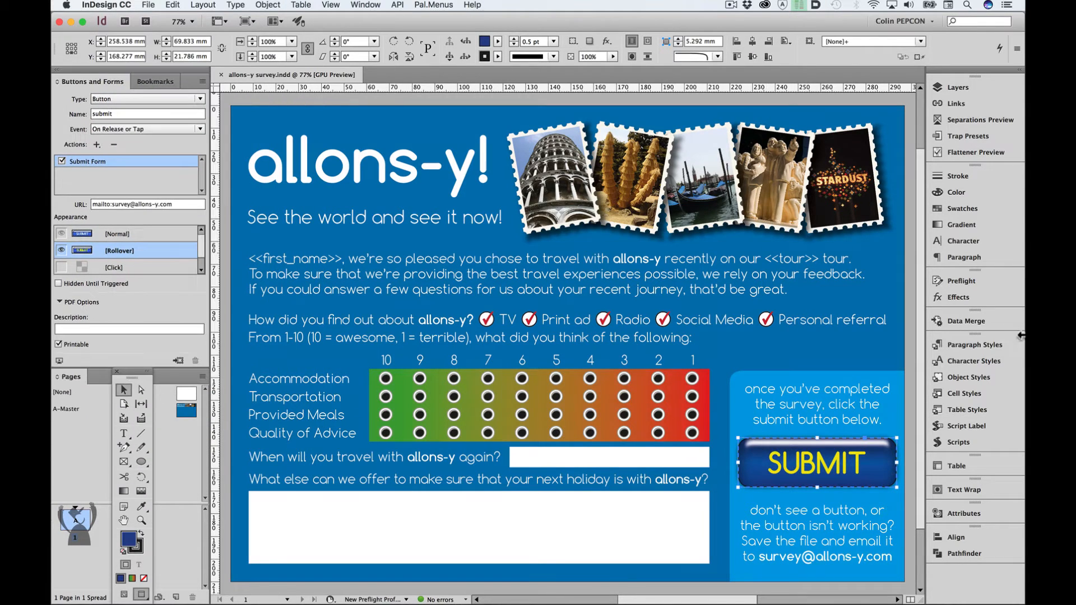
- Preview several merged records from allons-y traveldata.txt in the survey's introductory text
click(985, 320)
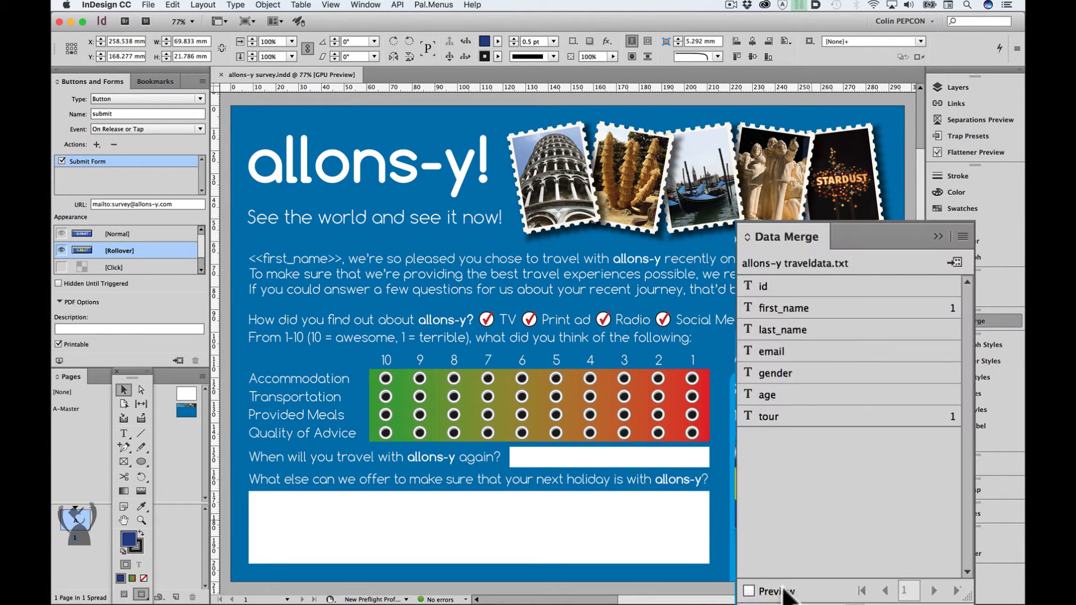
click(784, 577)
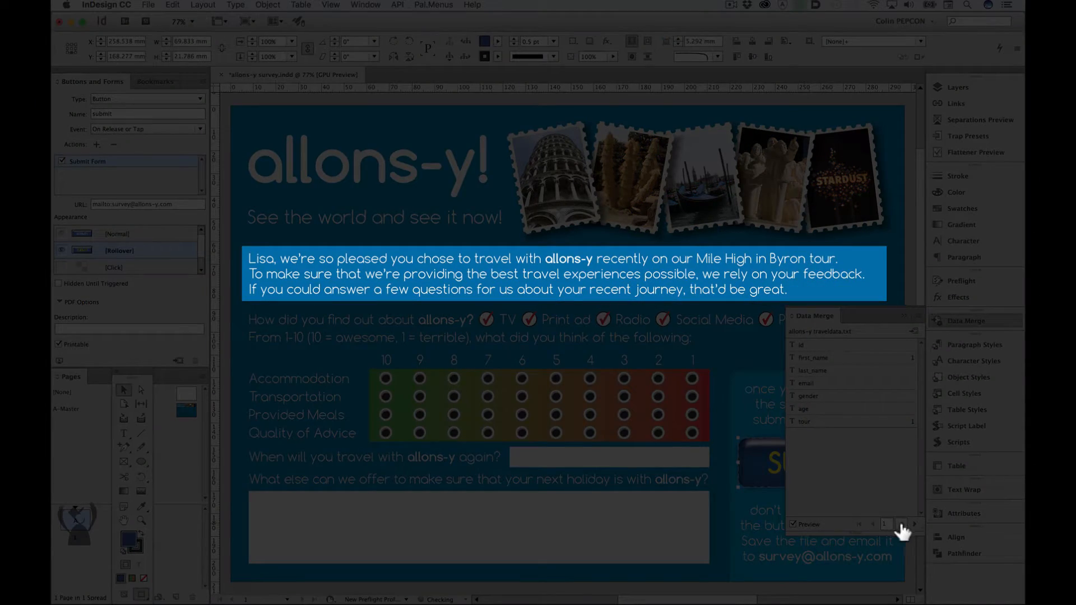
click(901, 524)
click(901, 524)
click(901, 525)
click(901, 524)
click(901, 524)
click(902, 524)
click(900, 524)
click(901, 525)
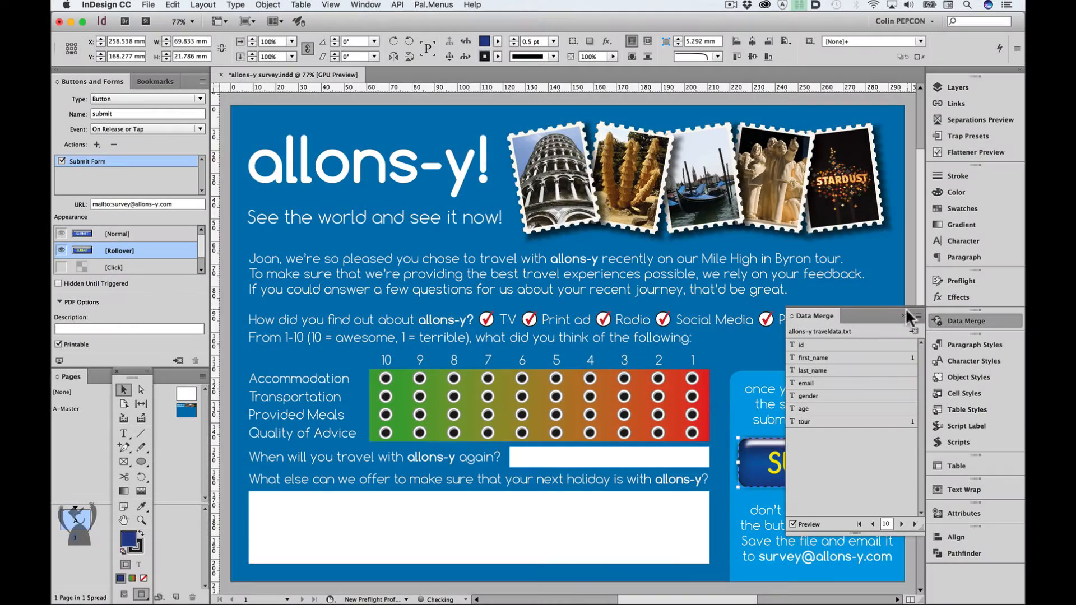
click(904, 313)
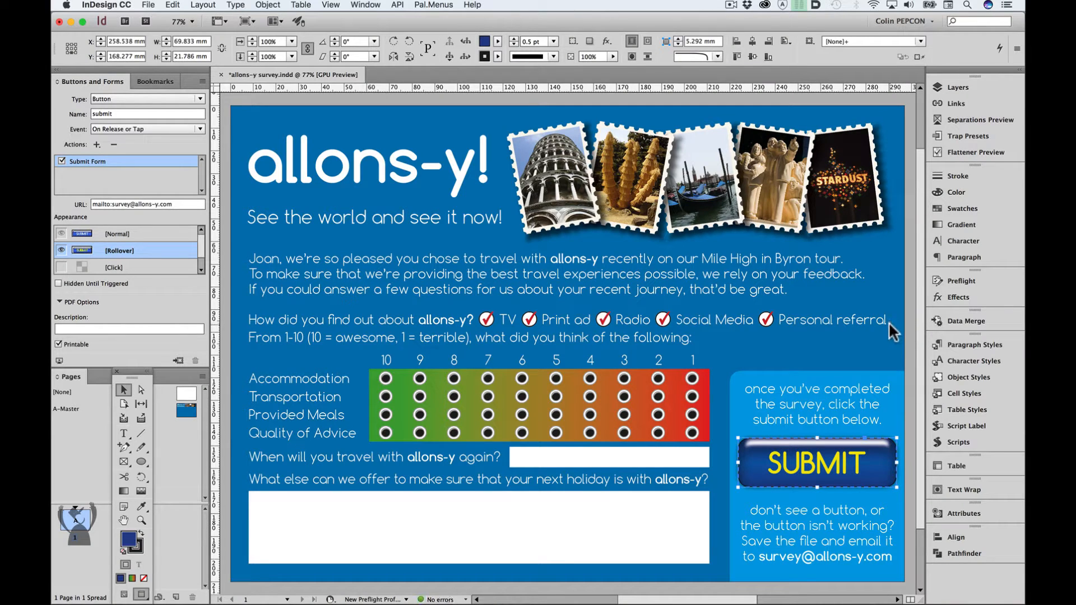
- Examine the PDF export presets offered by the single-record export script, and leave it without exporting
click(980, 440)
double_click(795, 484)
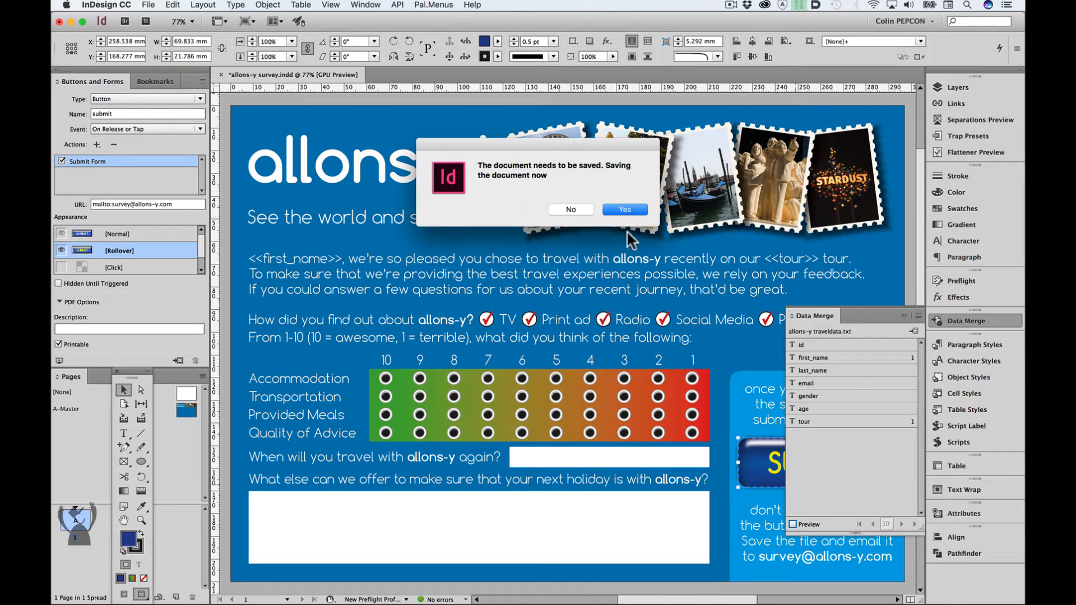
click(627, 208)
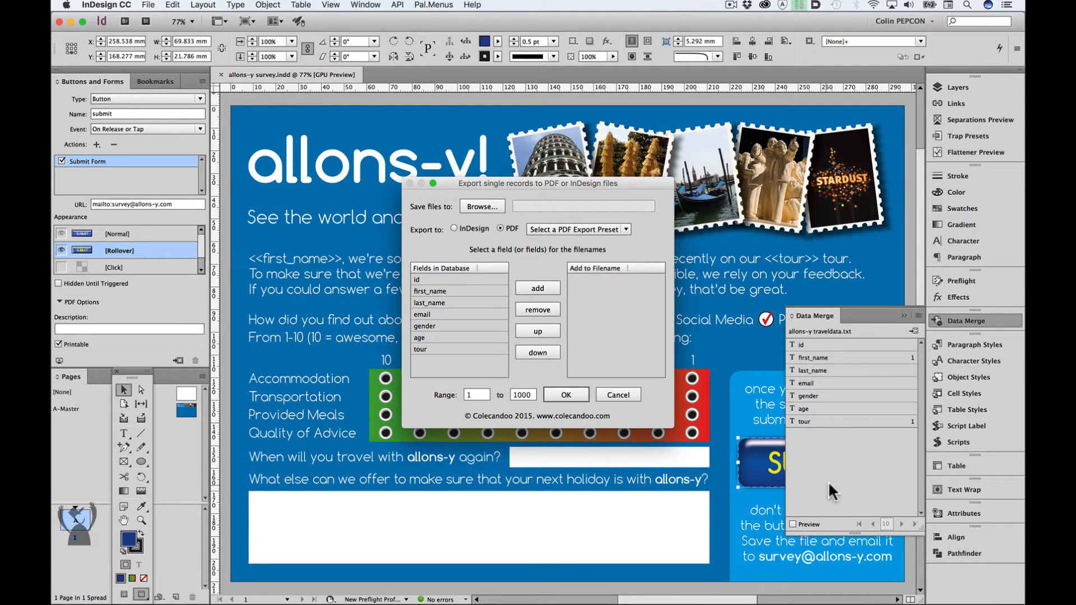
click(488, 206)
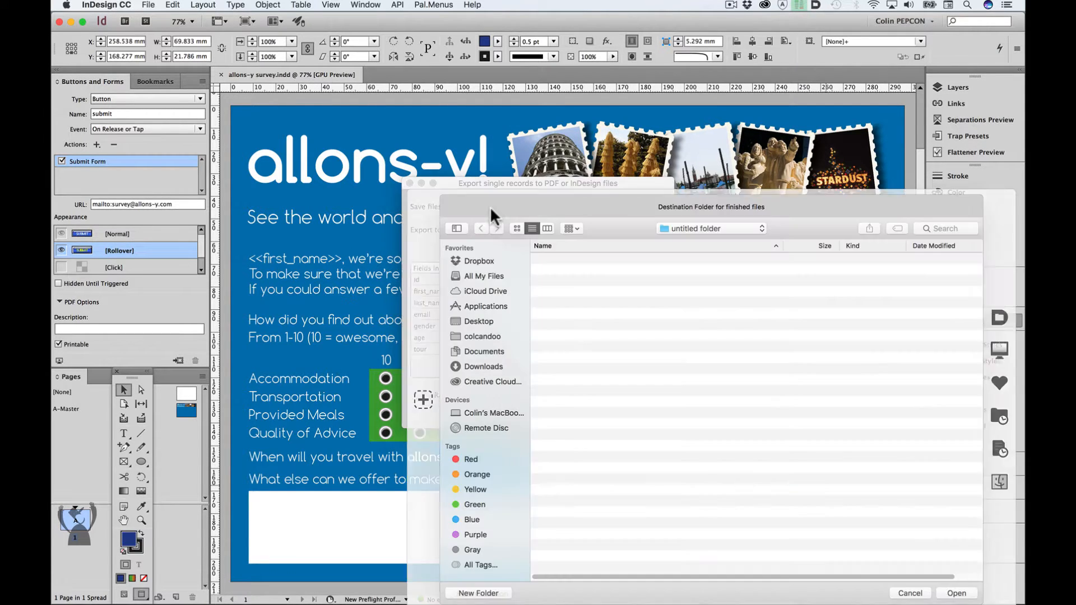
click(965, 593)
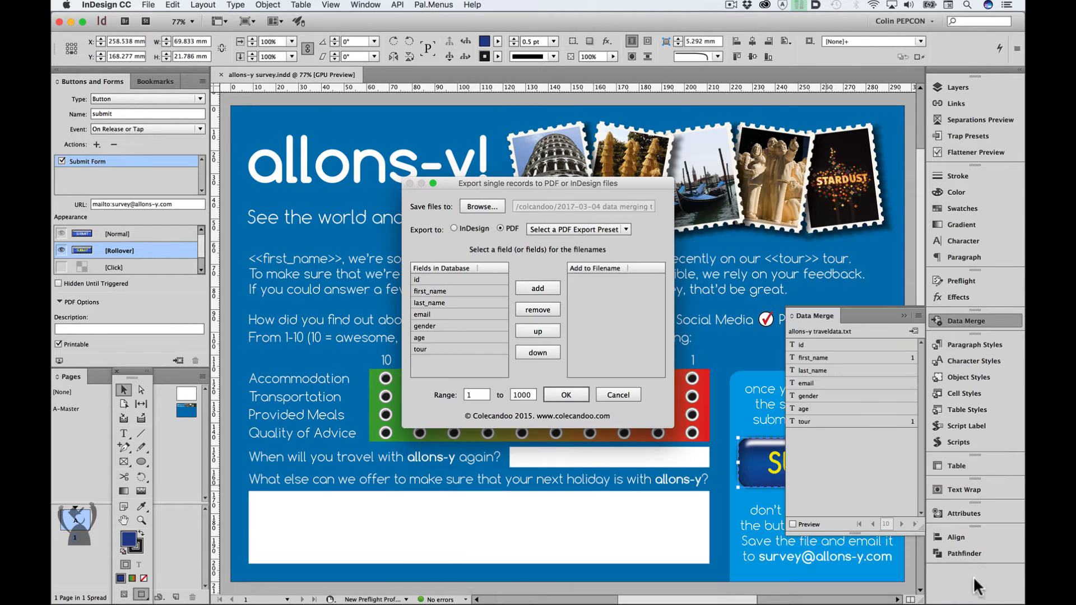
click(624, 226)
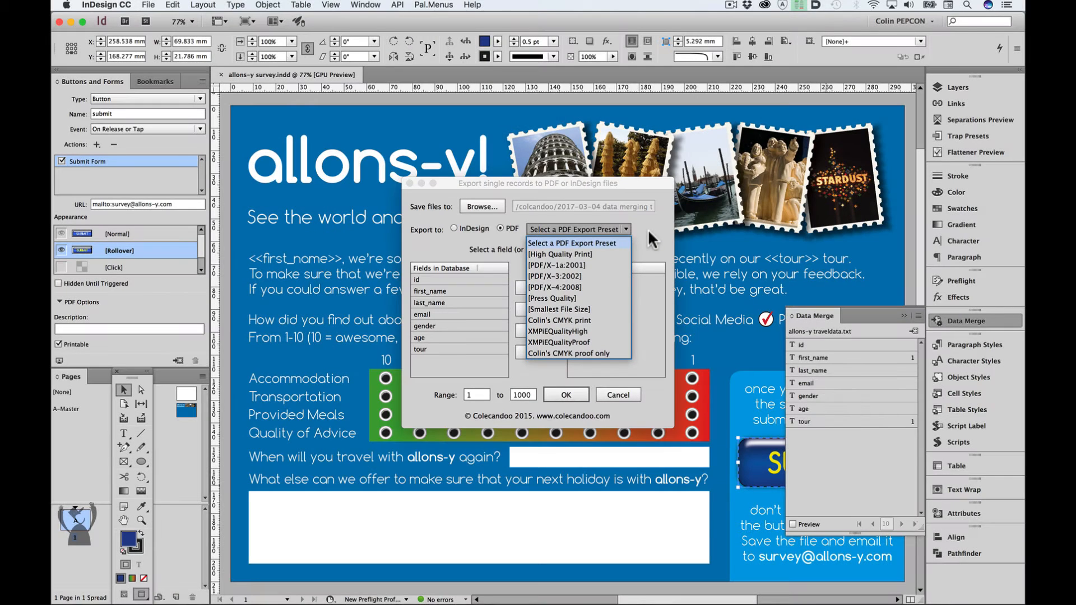
click(647, 224)
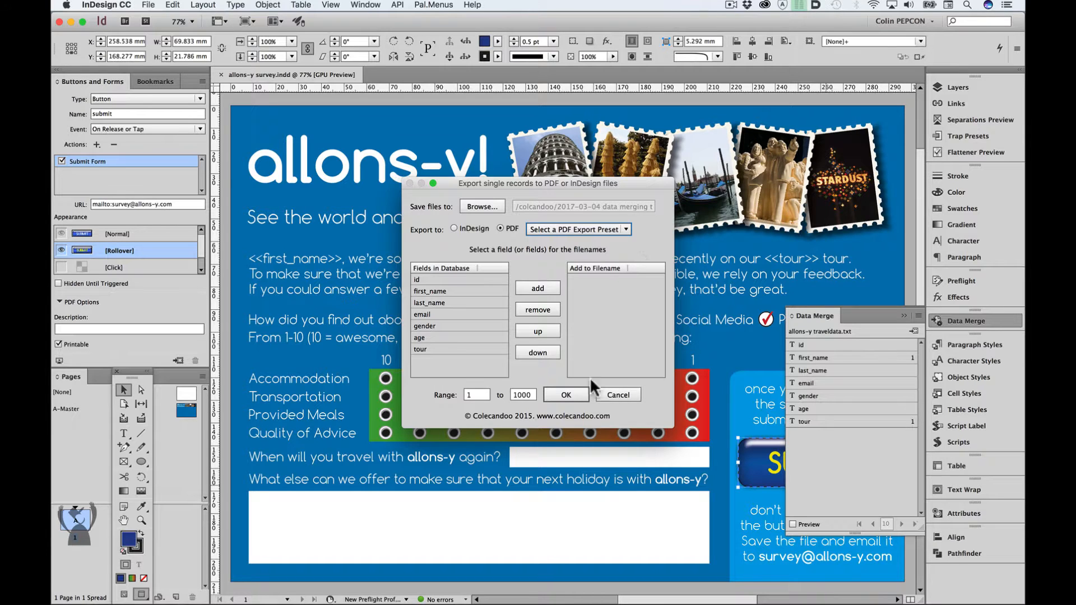
click(616, 396)
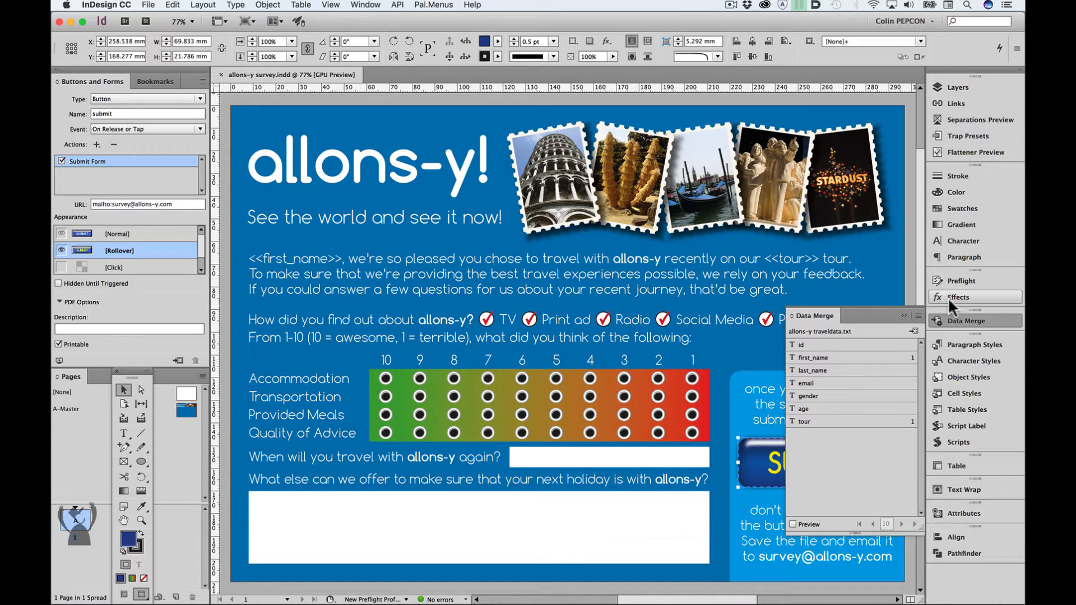
- Create a merged document from the record range 1-6 with a single record per document page
click(916, 315)
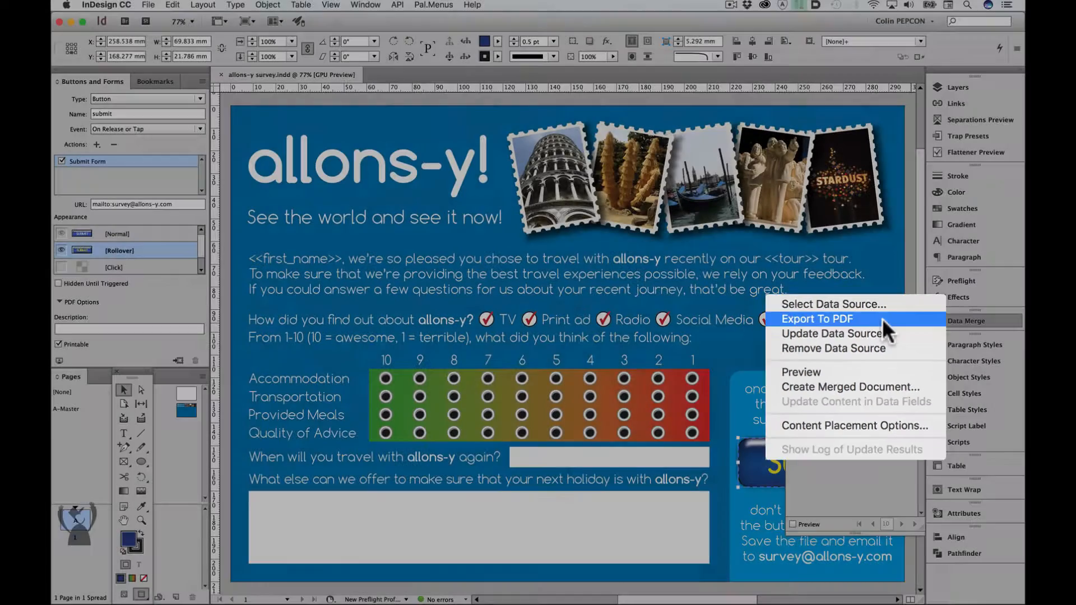
click(850, 386)
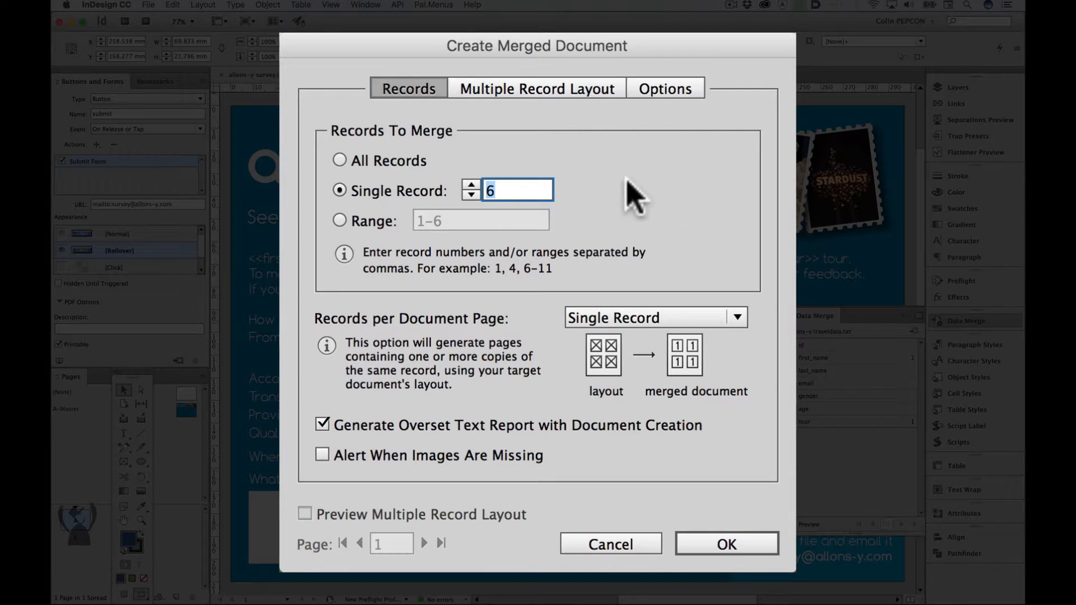
click(567, 89)
click(672, 88)
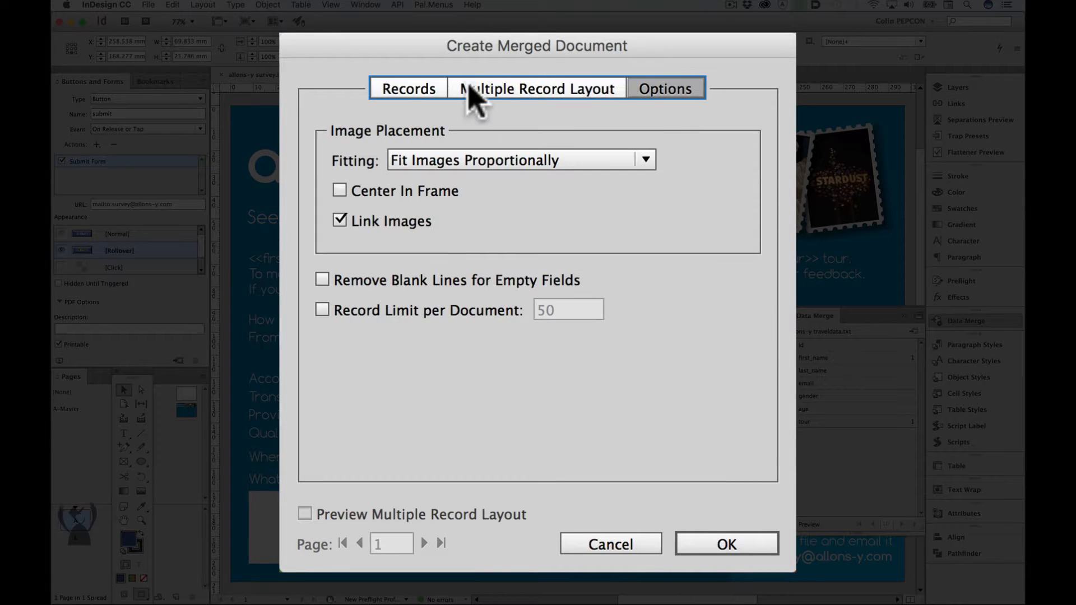
click(415, 99)
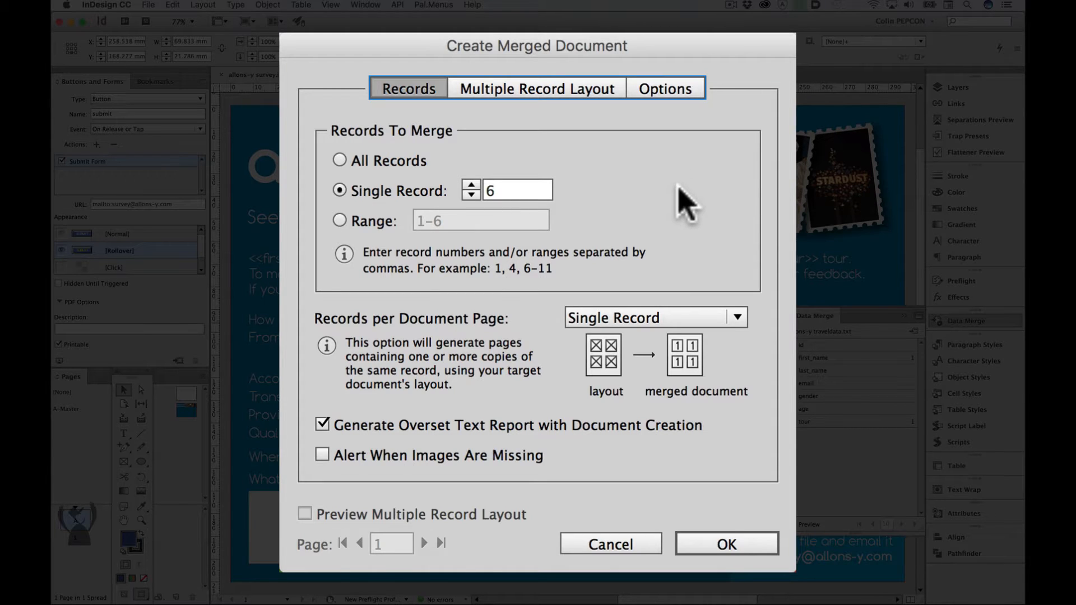
click(365, 222)
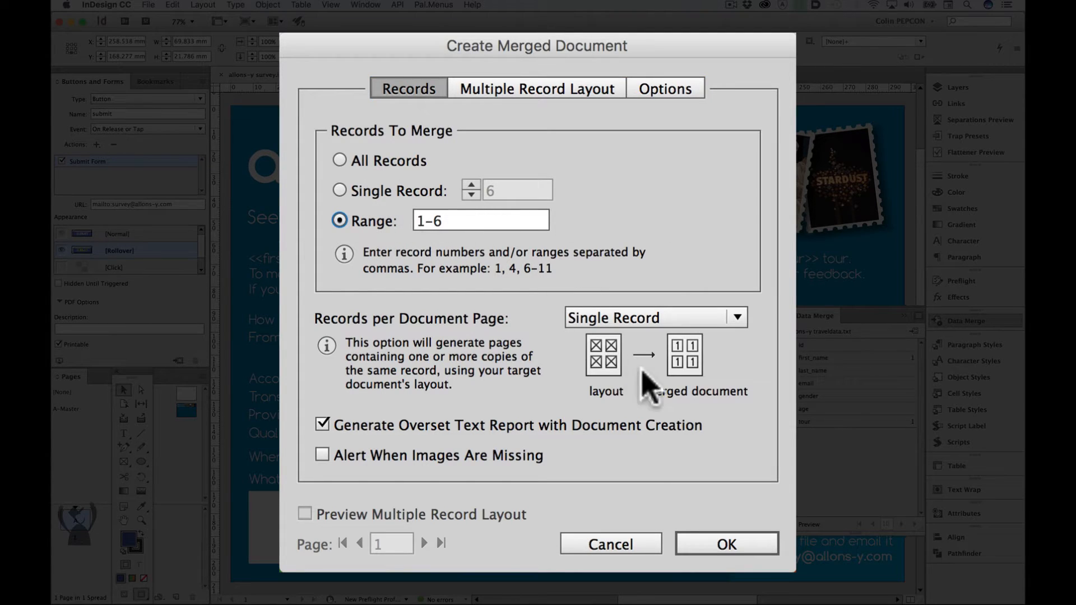
click(729, 545)
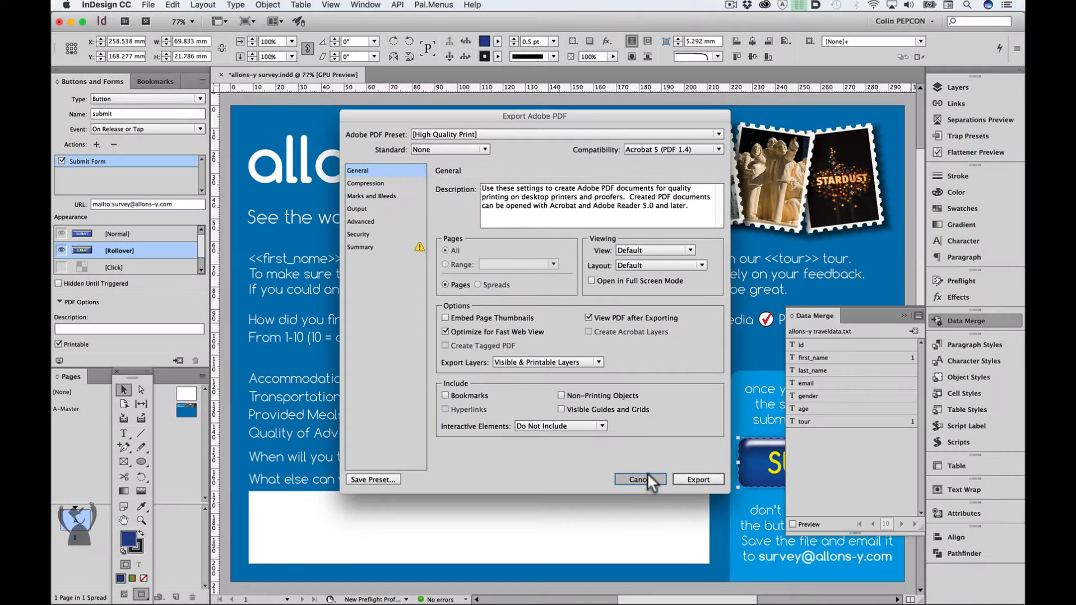
- Examine the print and interactive PDF export settings without exporting, and put the Data Merge panel away
click(649, 475)
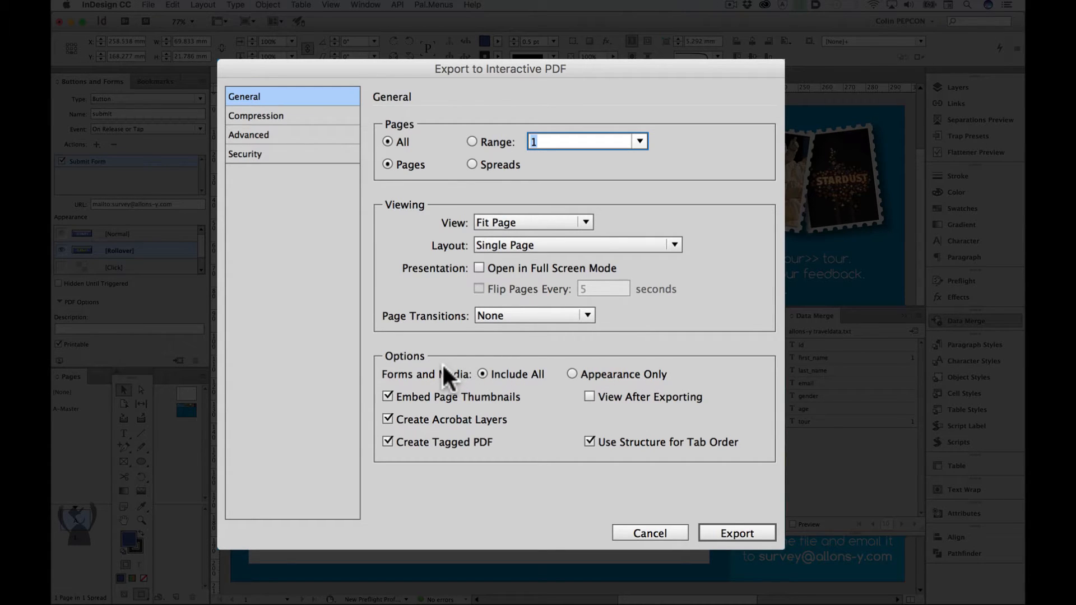
click(586, 314)
click(672, 312)
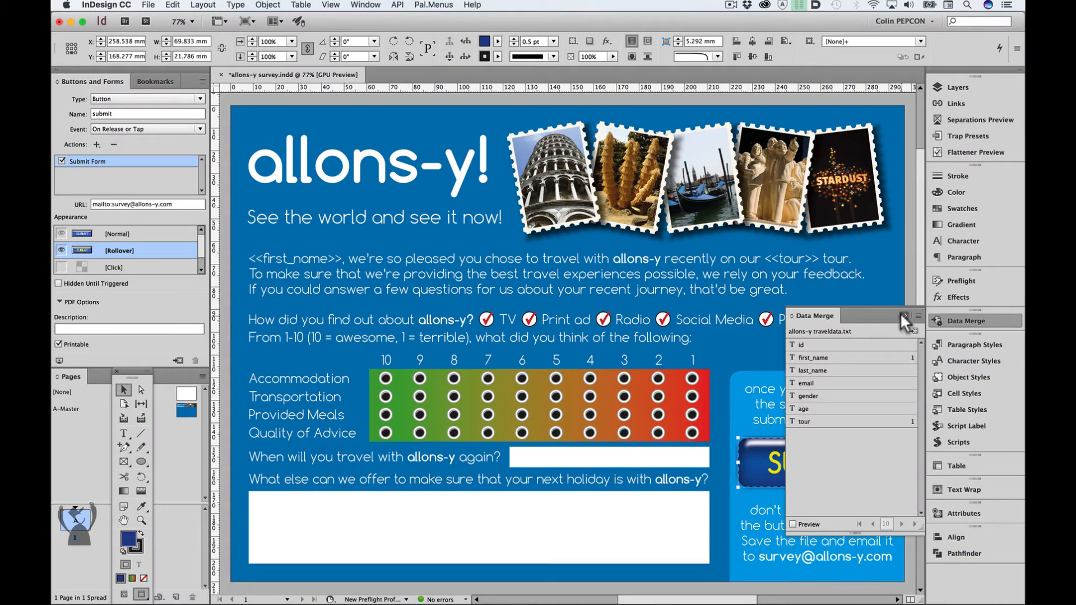
click(904, 316)
click(903, 316)
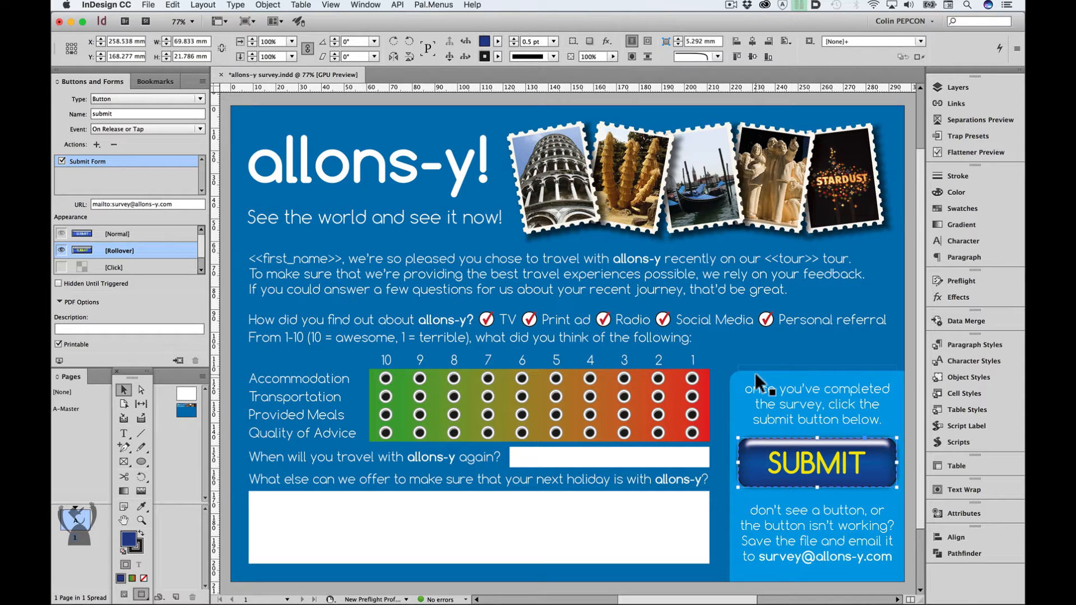
- Run the single-record export script, saving the document when asked, and choose the destination folder for the files
click(962, 442)
double_click(832, 484)
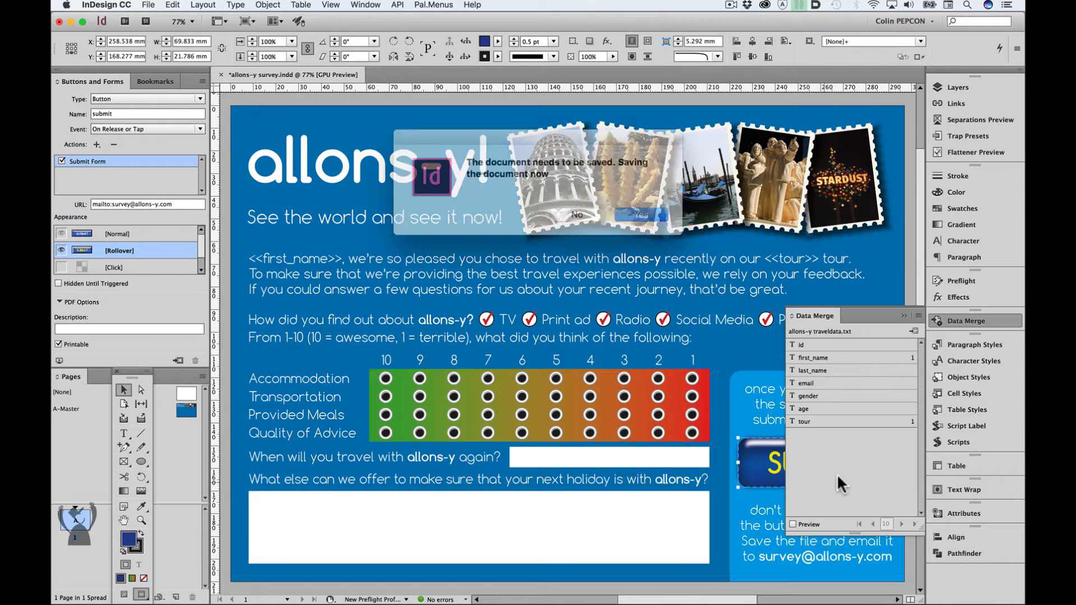
click(641, 206)
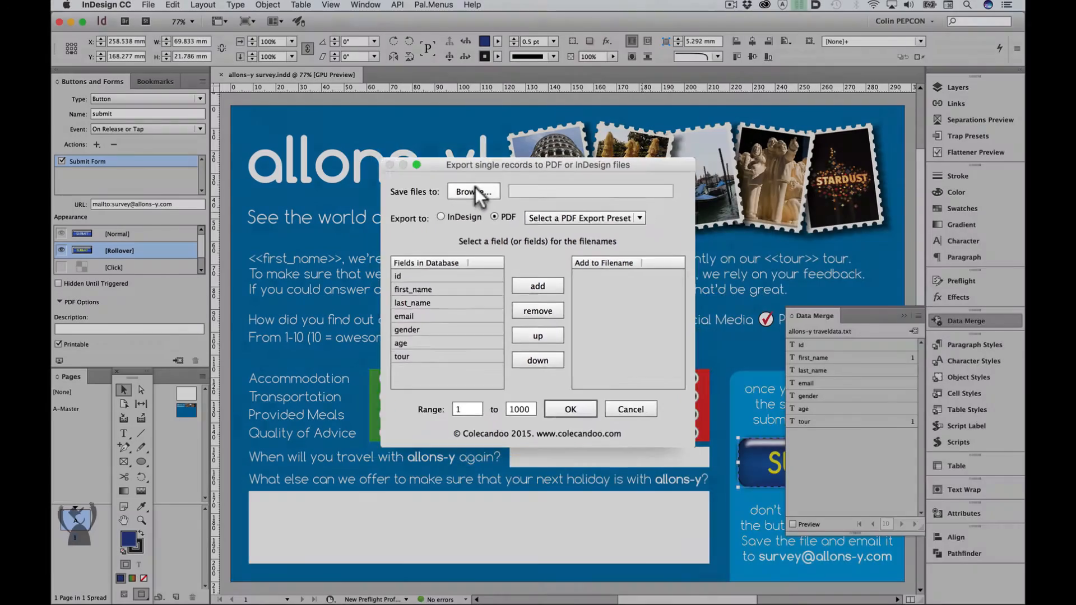
click(474, 188)
click(954, 593)
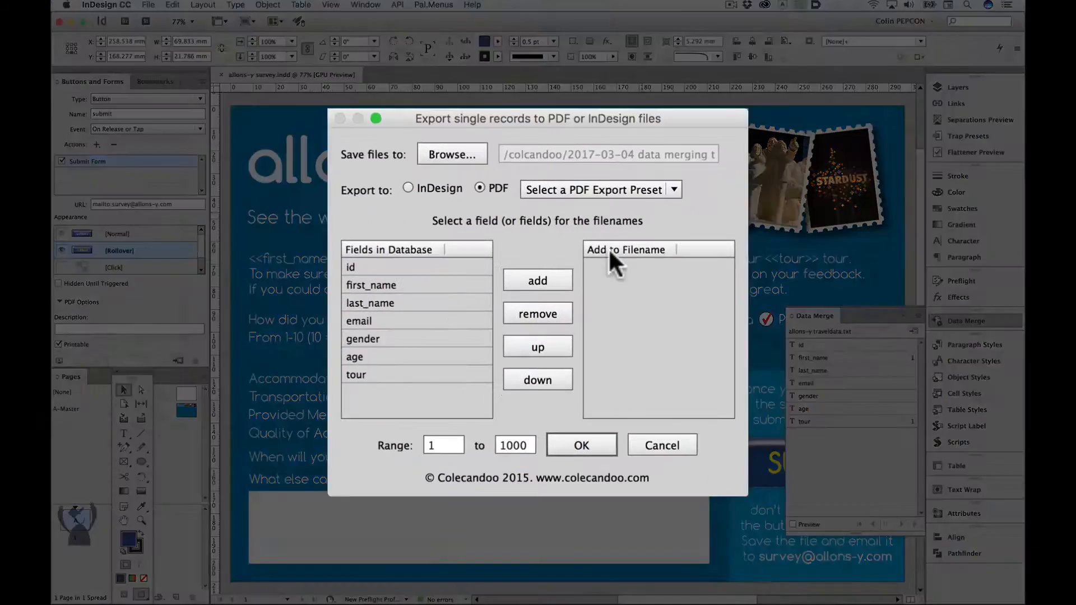
- Set the export format to InDesign and build the filenames from the id, first_name and last_name fields
click(414, 193)
click(482, 269)
click(538, 278)
click(404, 282)
click(518, 279)
click(416, 301)
click(515, 278)
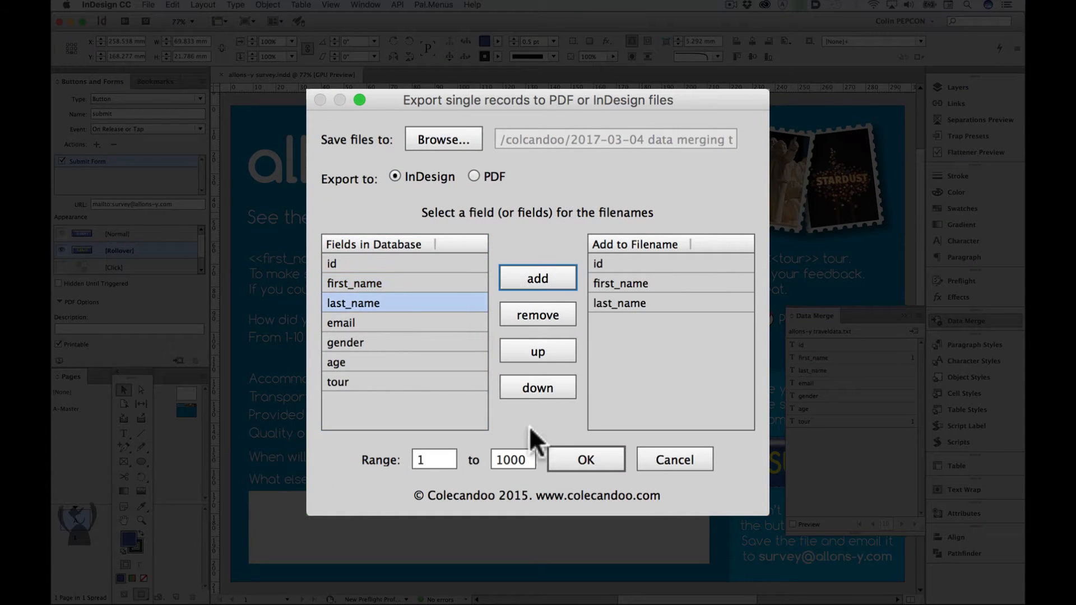
- Export records 1 to 10 despite the document fonts warning, and close the survey document without saving changes
double_click(510, 460)
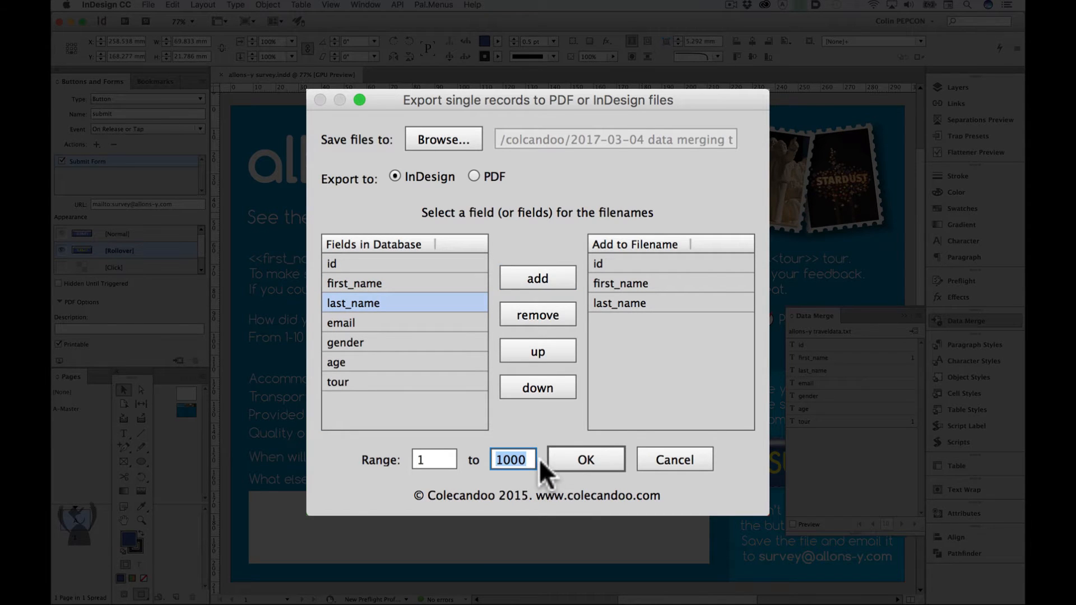
text(10)
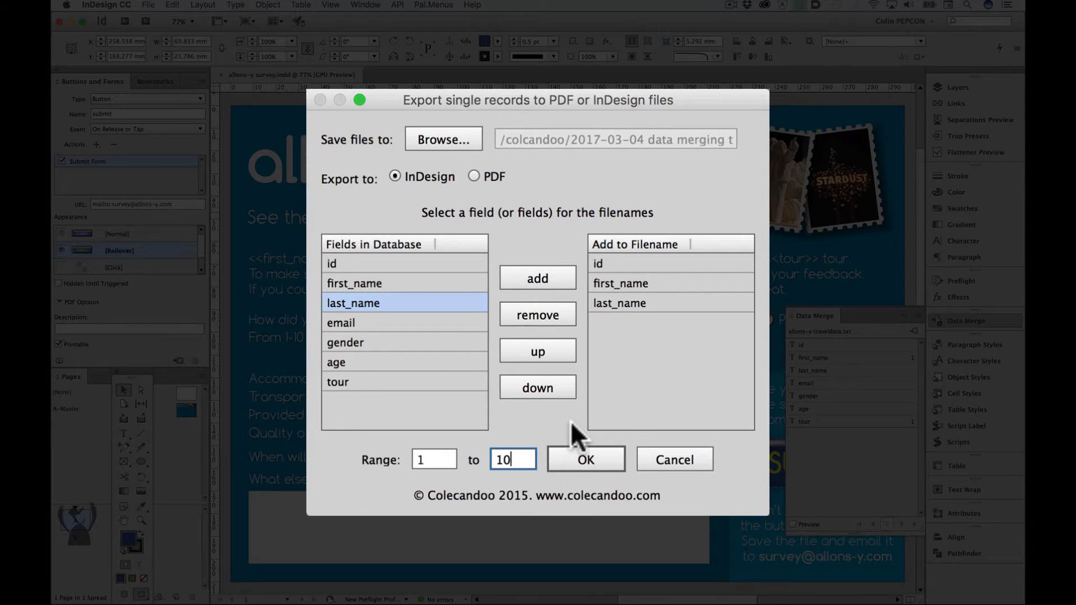
click(589, 458)
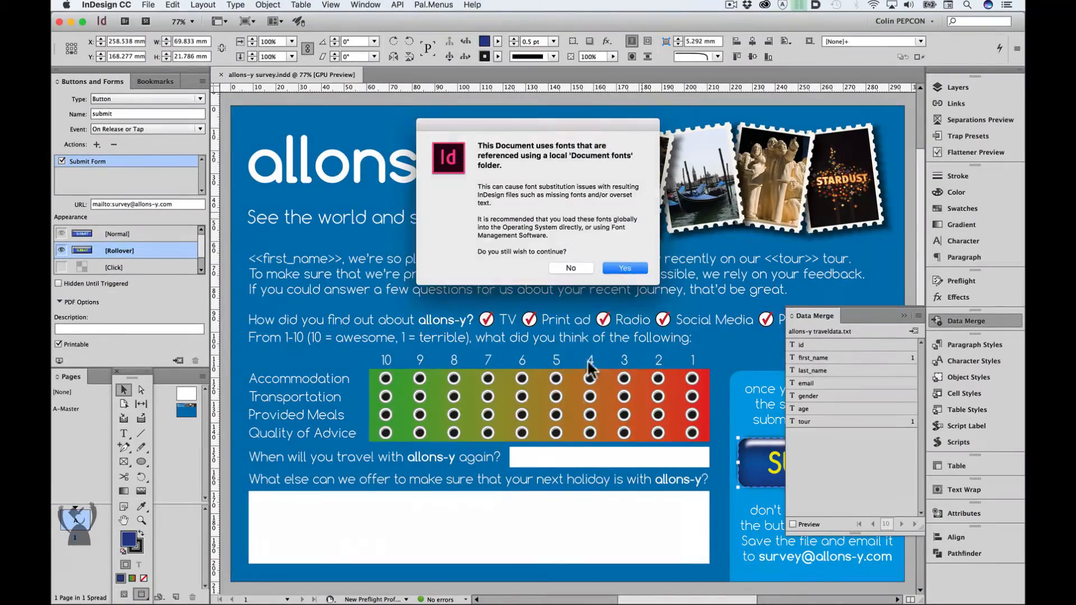
click(616, 268)
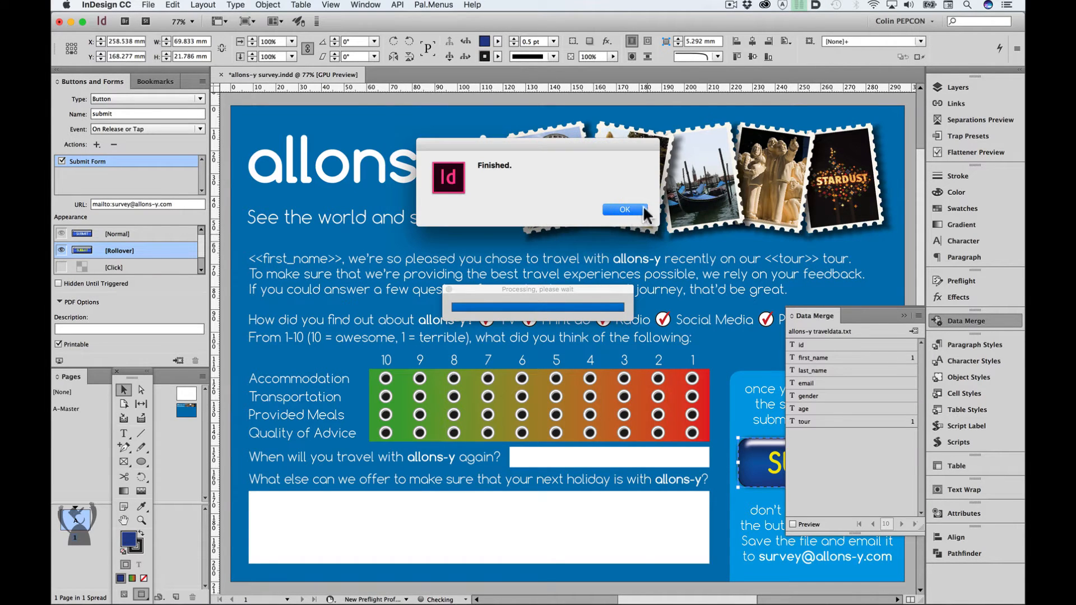
click(632, 209)
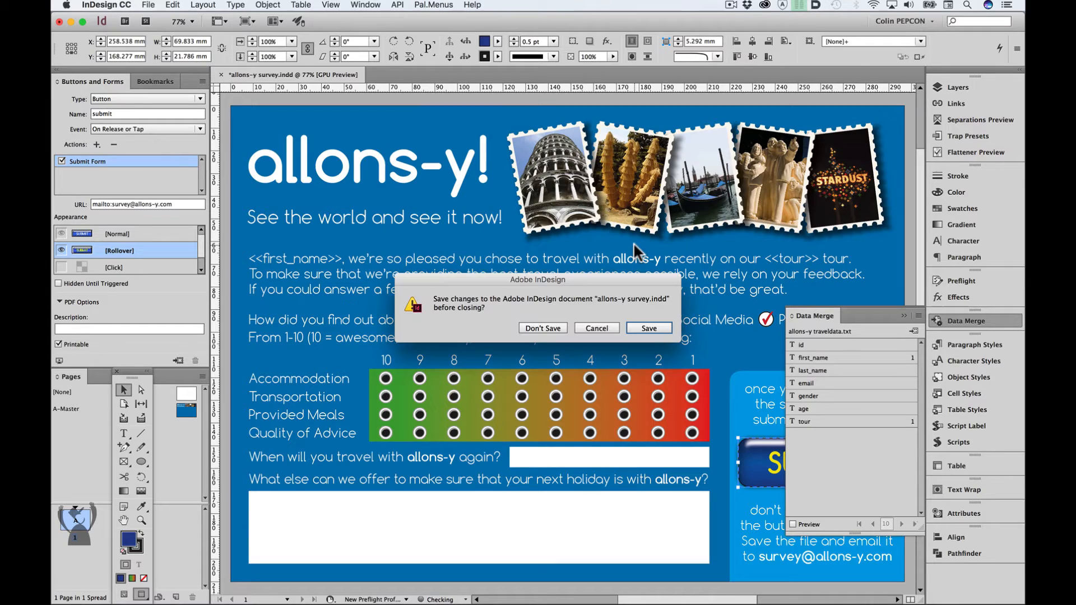
click(552, 328)
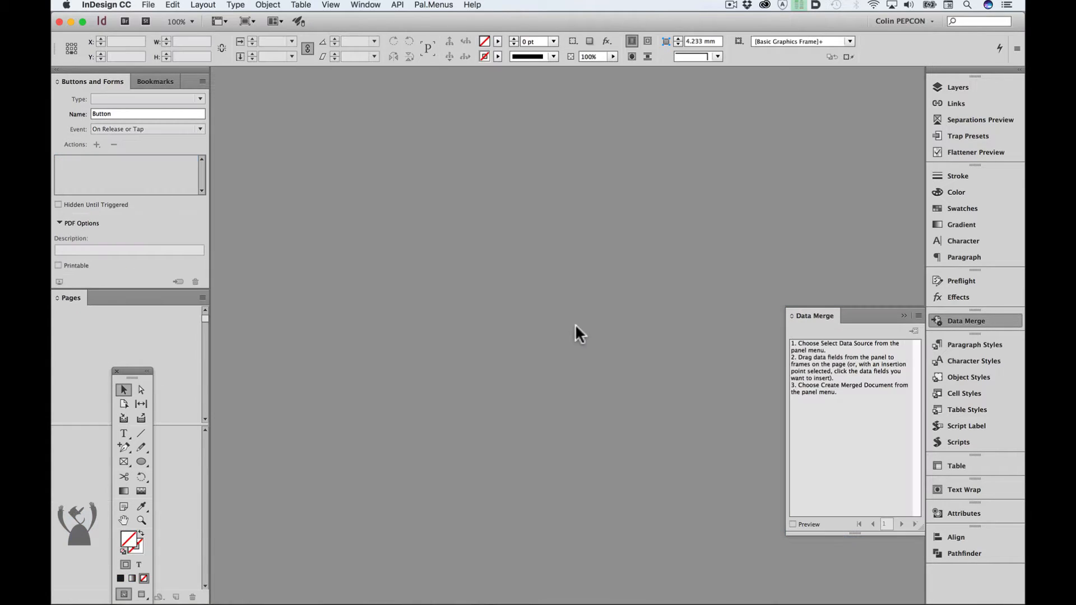
- Run the batch_convert.jsxbin script and set its input folder to the results folder of merged InDesign files
click(903, 314)
click(1002, 446)
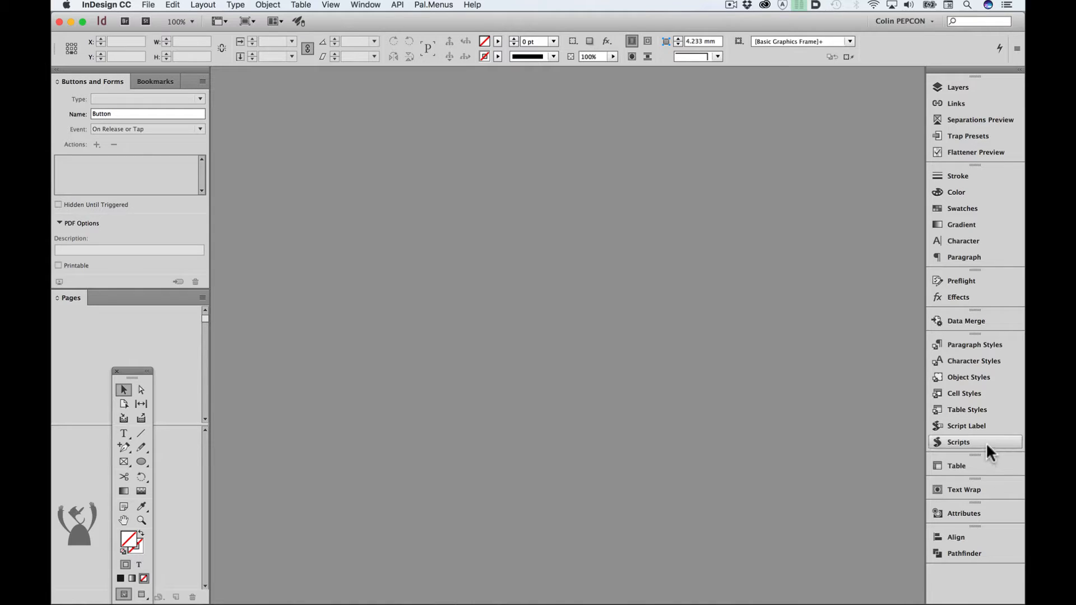
double_click(834, 446)
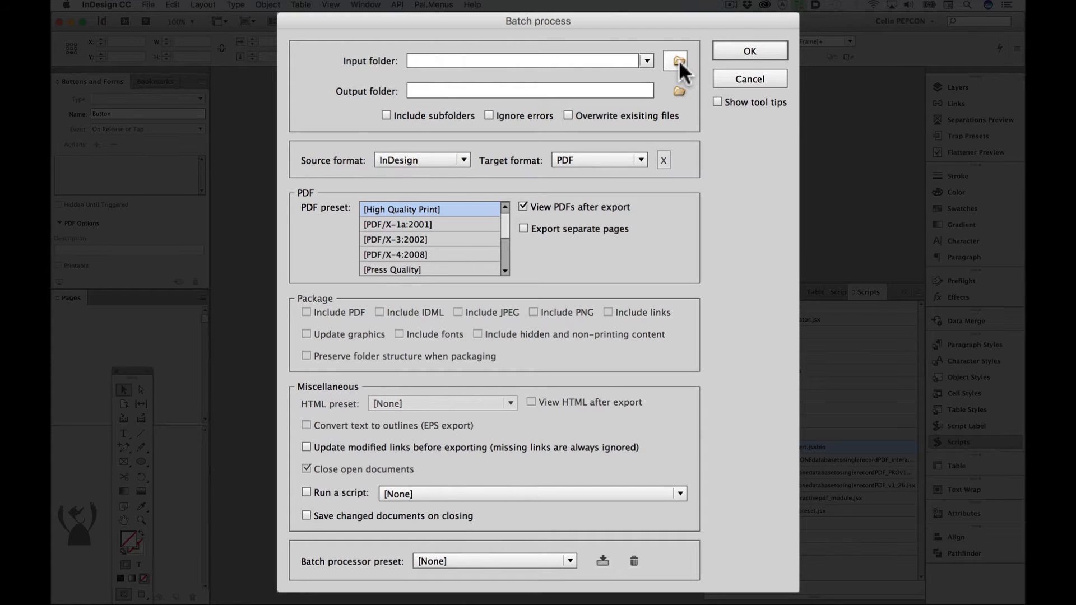
click(678, 60)
double_click(555, 182)
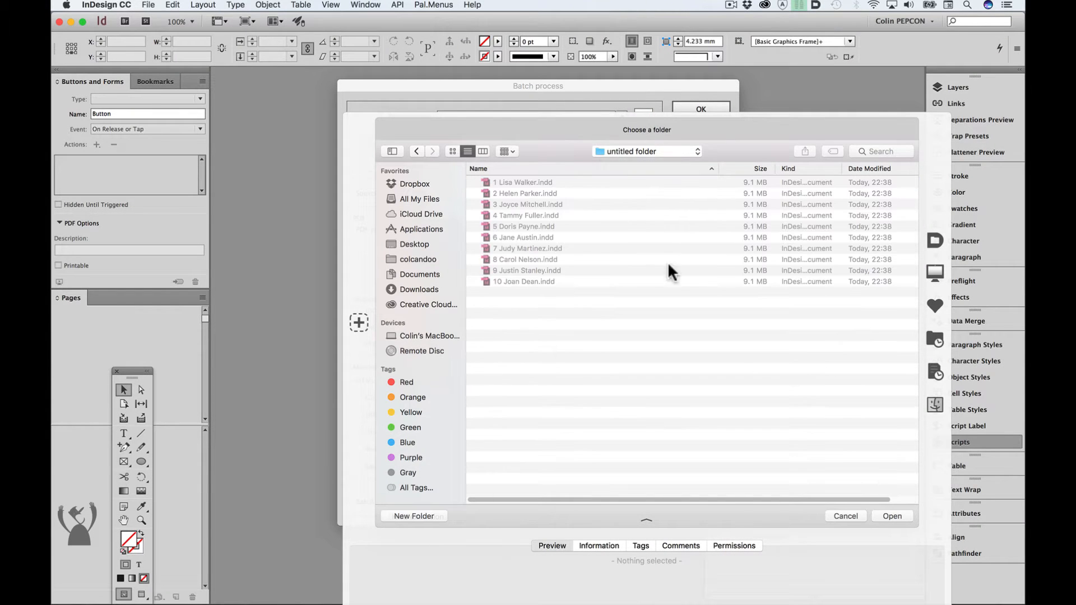
click(892, 516)
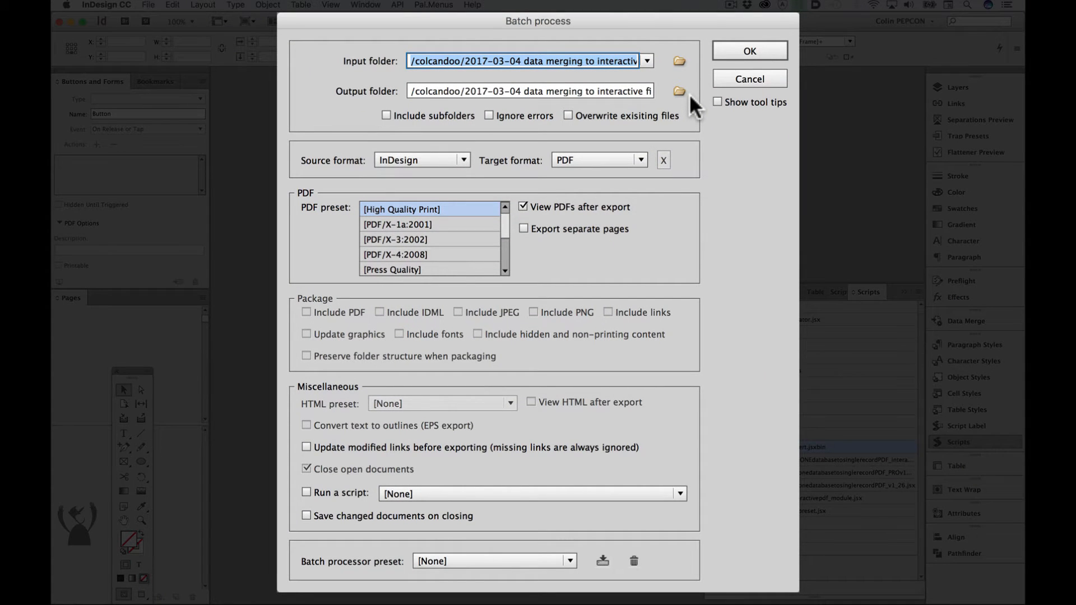
- Create a folder named interactive PDF inside the results folder and use it as the batch output folder
click(679, 91)
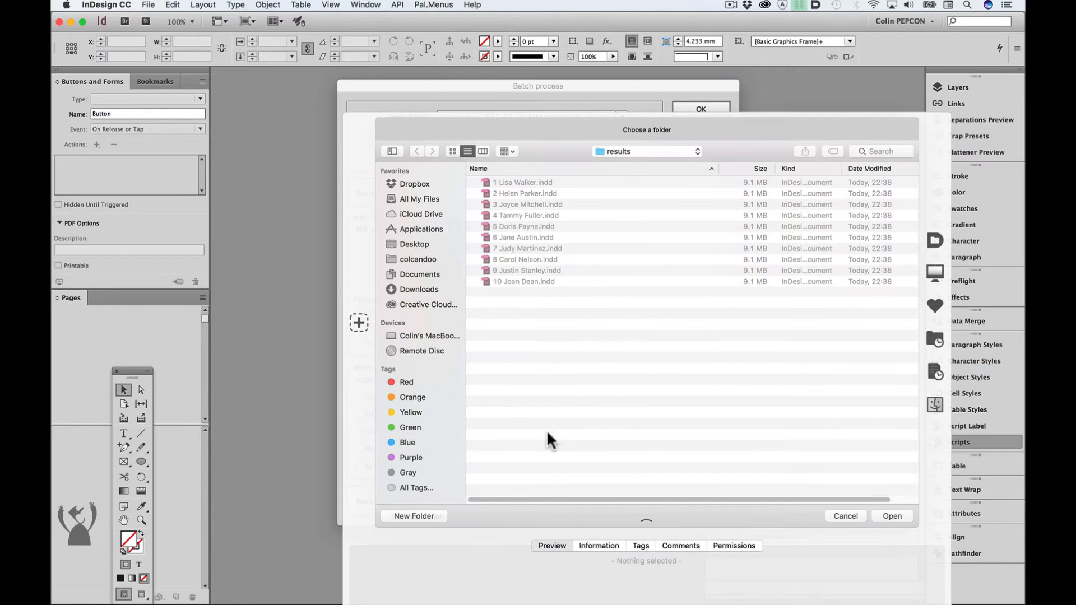
click(416, 515)
text(intera)
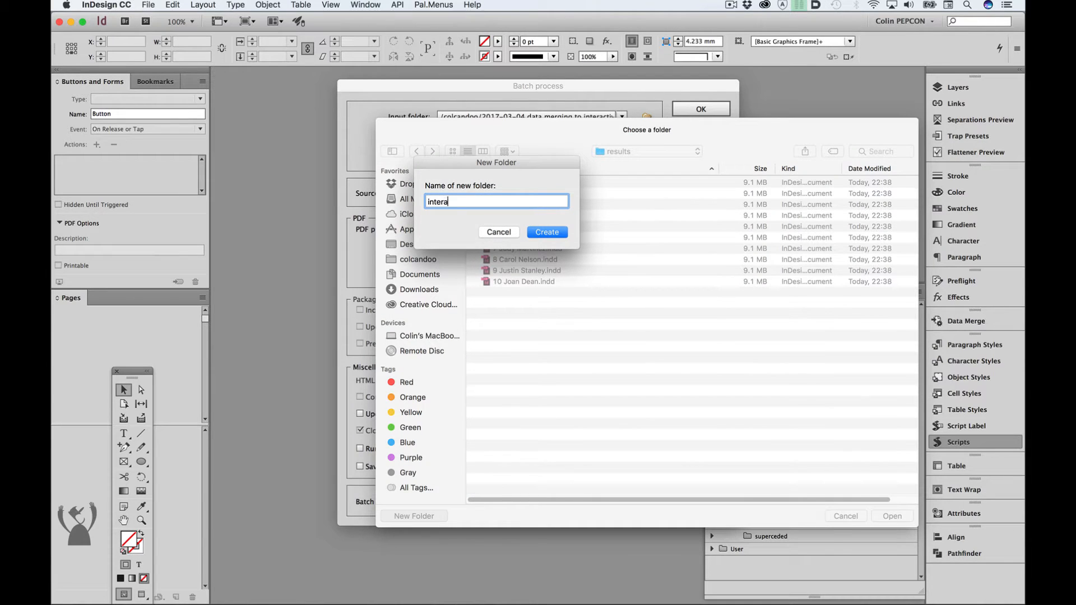
text(ctive PDF)
click(547, 232)
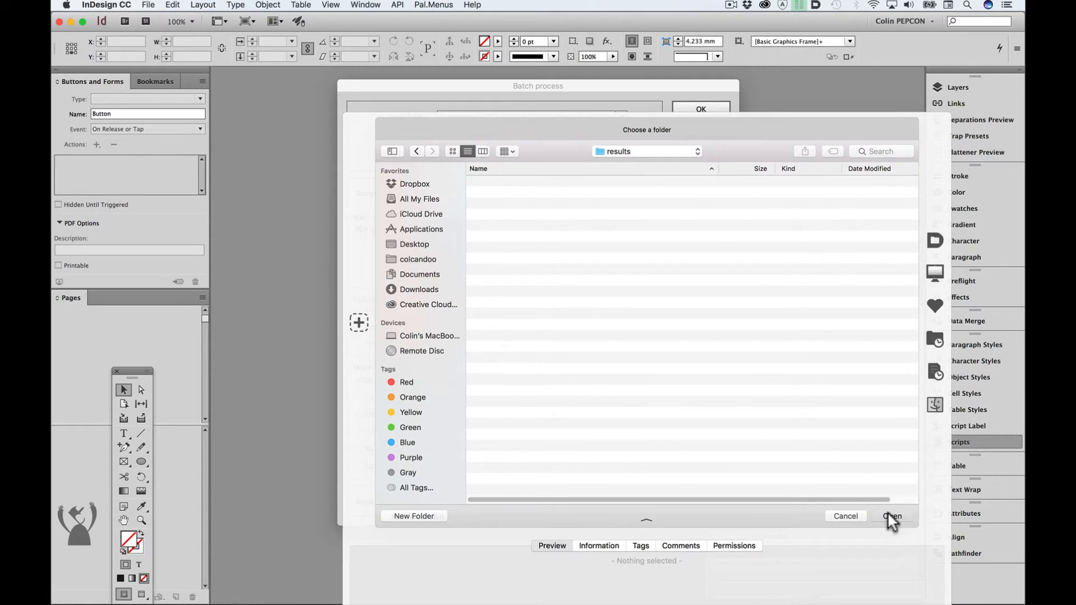
click(888, 514)
- Keep InDesign as the source format, set the target format to PDF (Interactive), and run the batch conversion
click(482, 191)
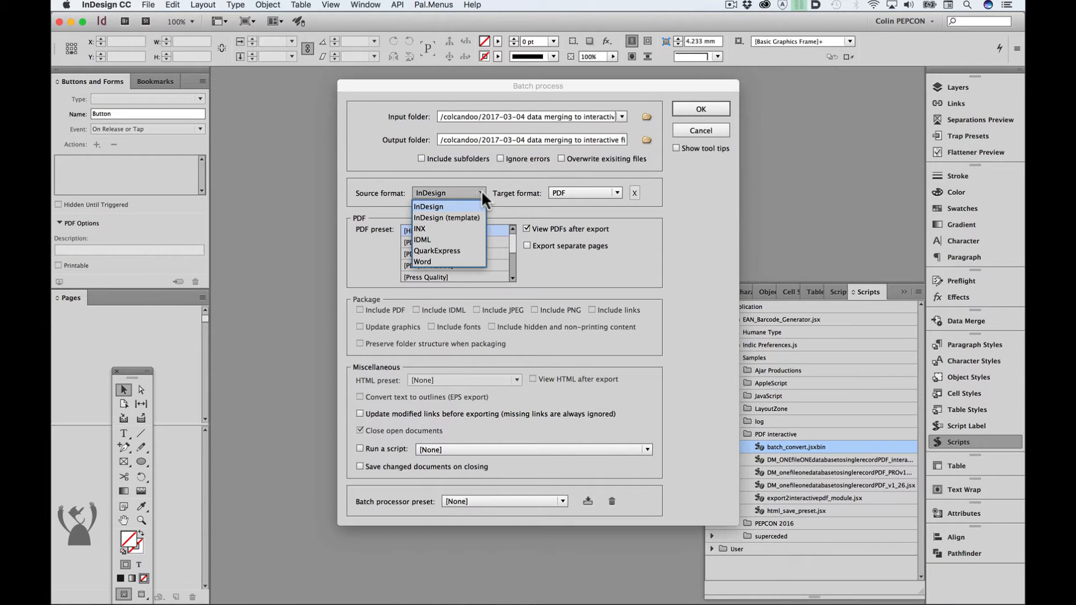
click(618, 192)
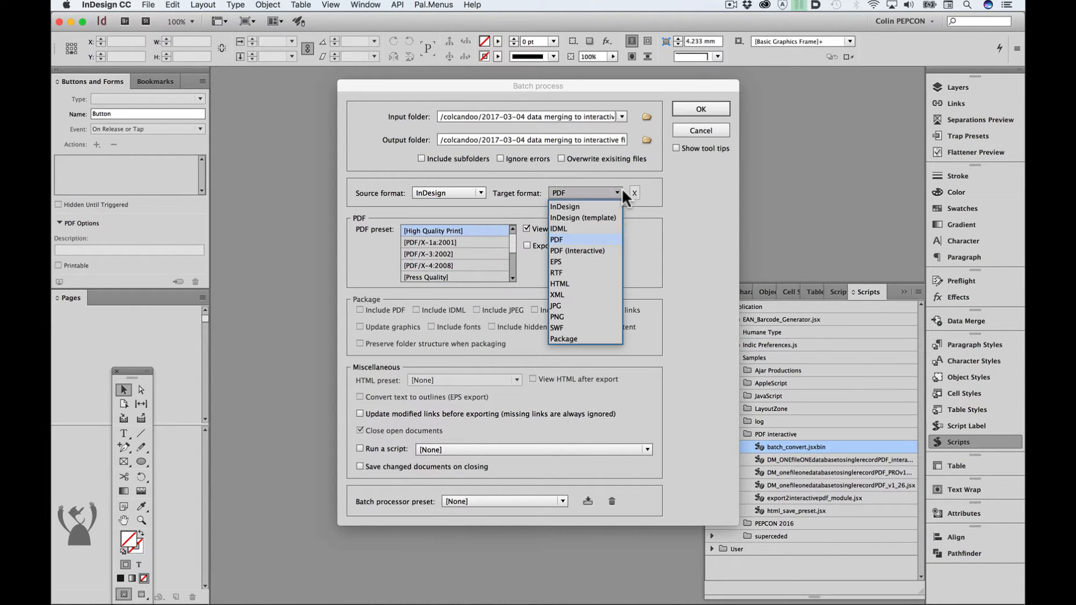
click(608, 251)
click(702, 108)
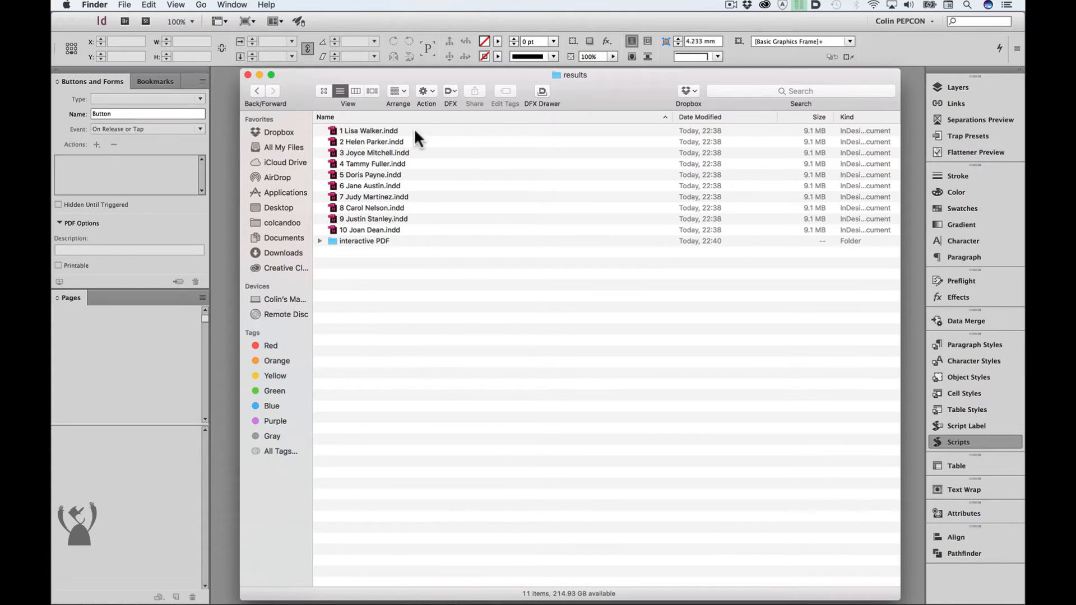
- Open the first record's PDF from the interactive PDF folder in Acrobat and tick the TV and Radio check boxes
click(318, 240)
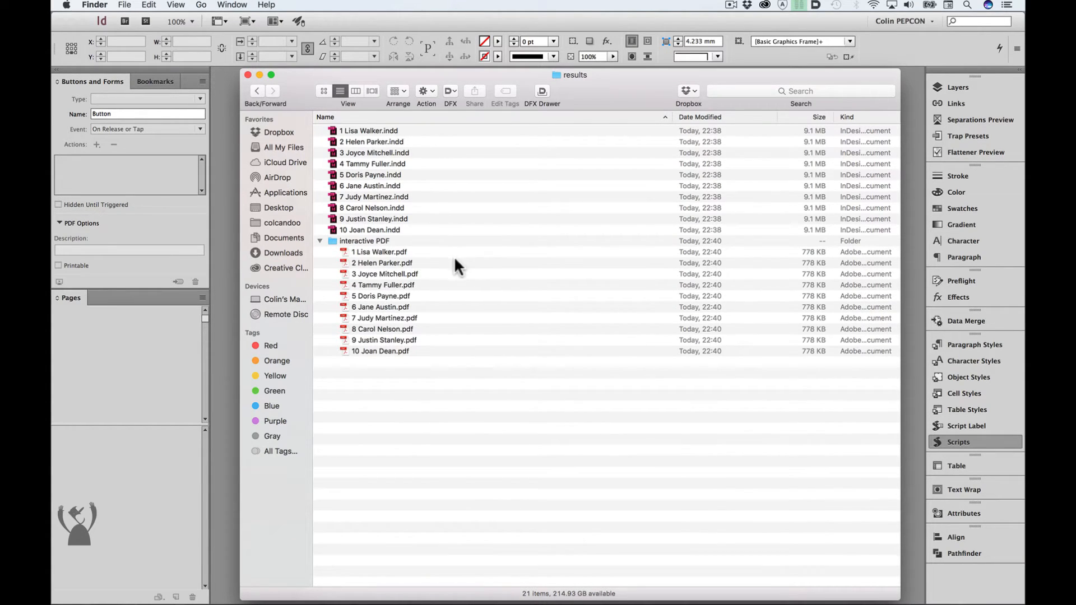
double_click(413, 252)
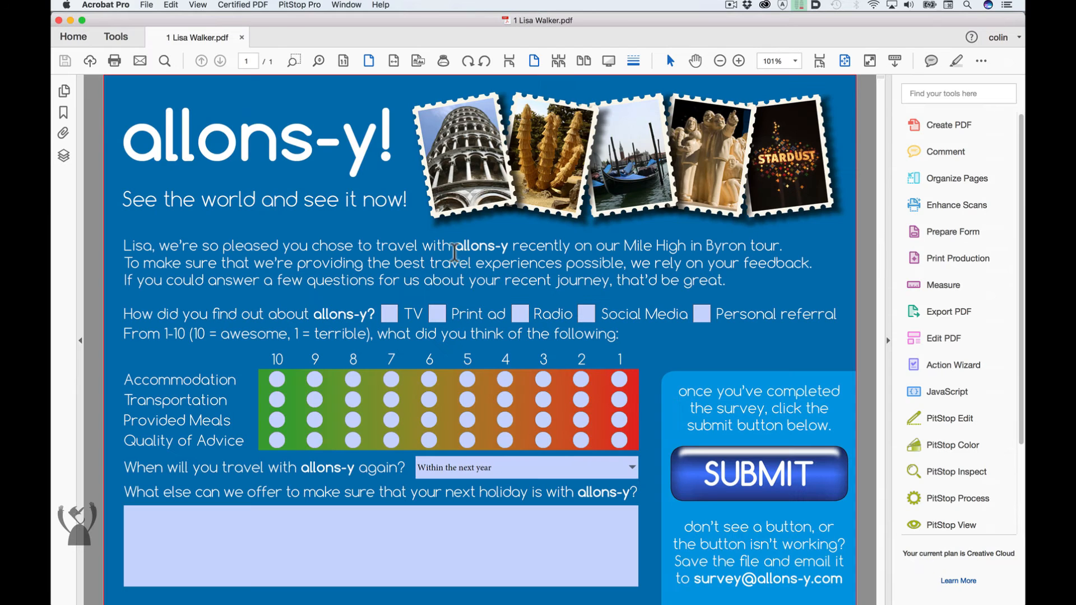
click(390, 313)
click(515, 317)
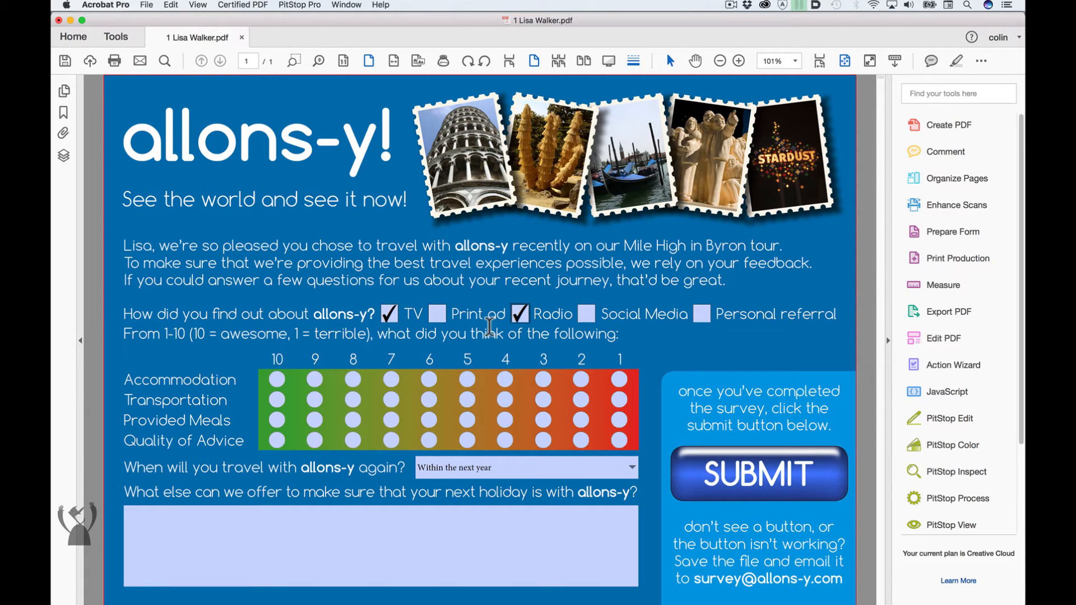
- Rate Accommodation 9, Transportation 8 and Provided Meals 7, and answer Not sure for travelling again
click(315, 379)
click(352, 399)
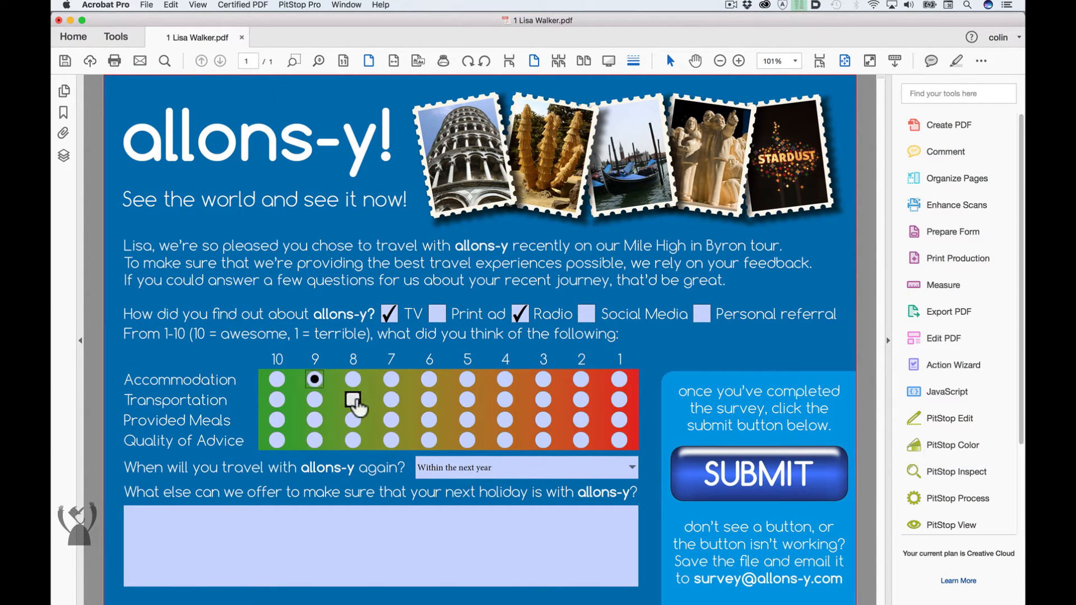
click(391, 421)
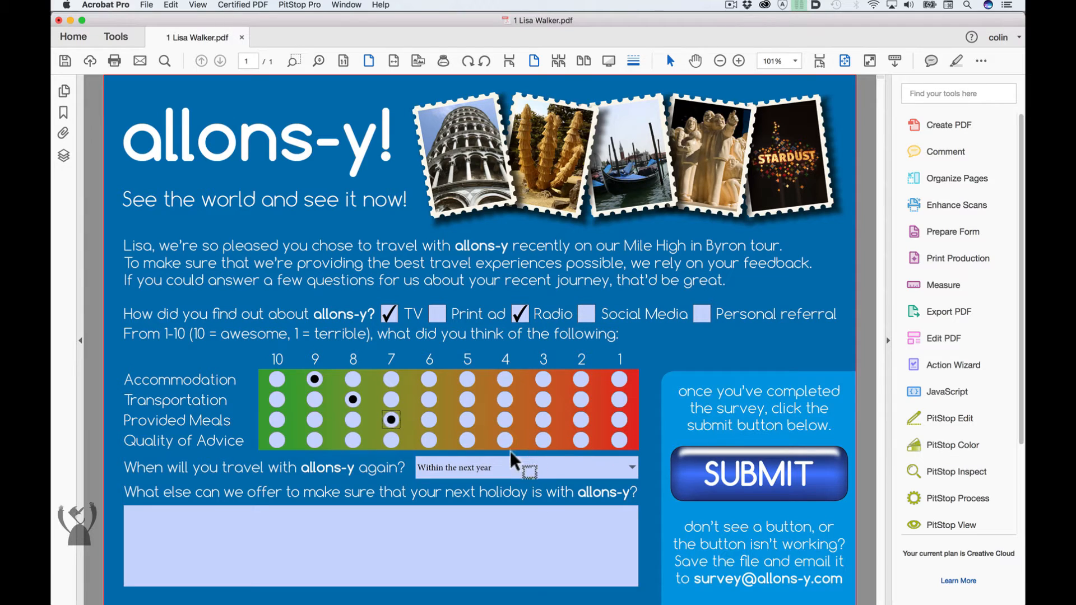
click(633, 470)
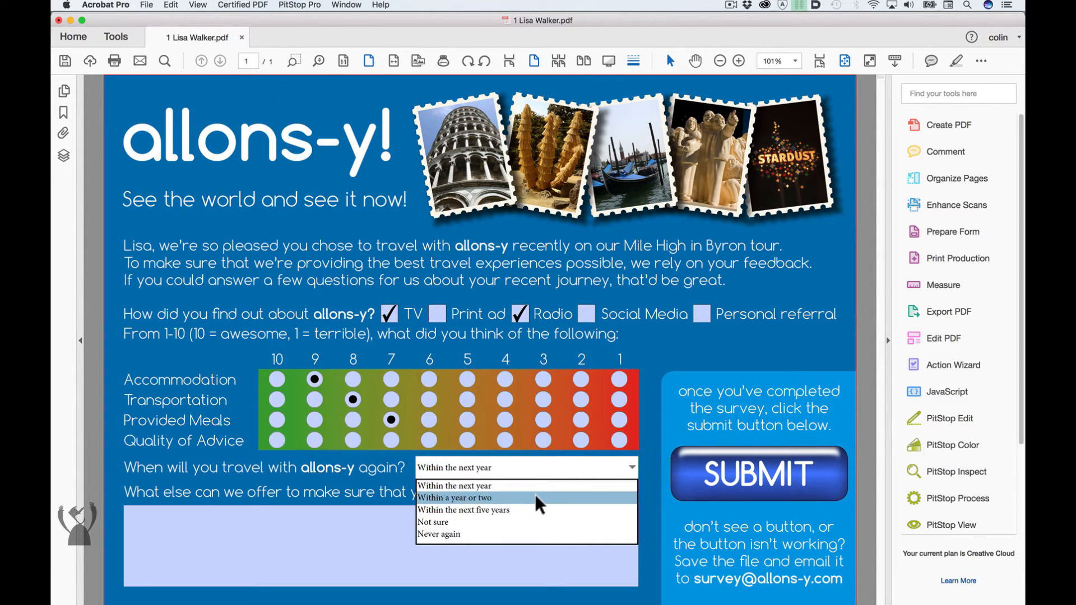
click(518, 522)
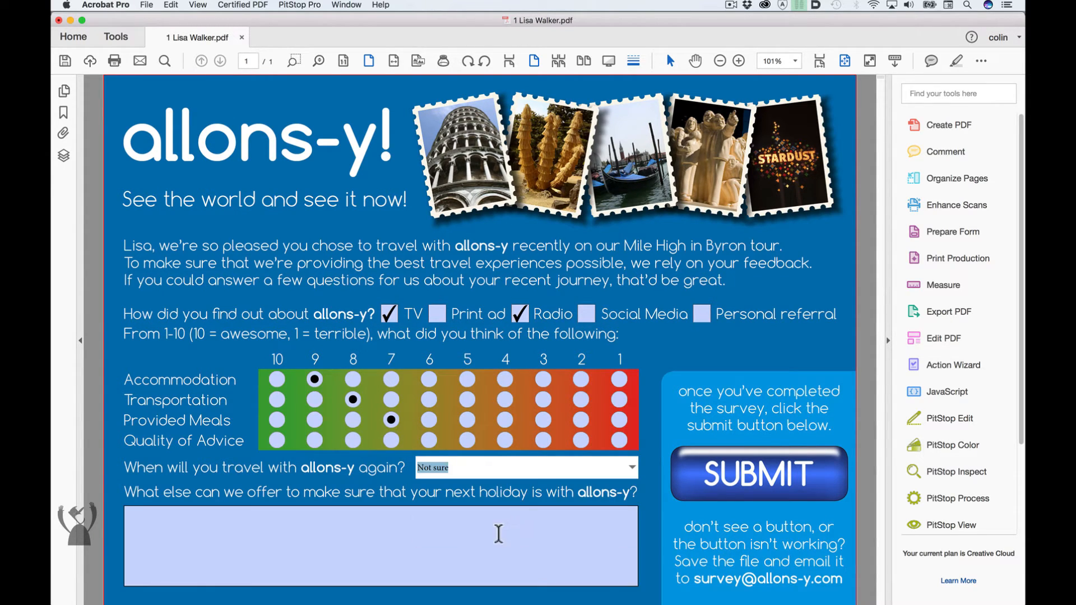
- Enter TEXT as the comment, test the form's Submit button, and close the PDF
click(501, 535)
text(TEXT)
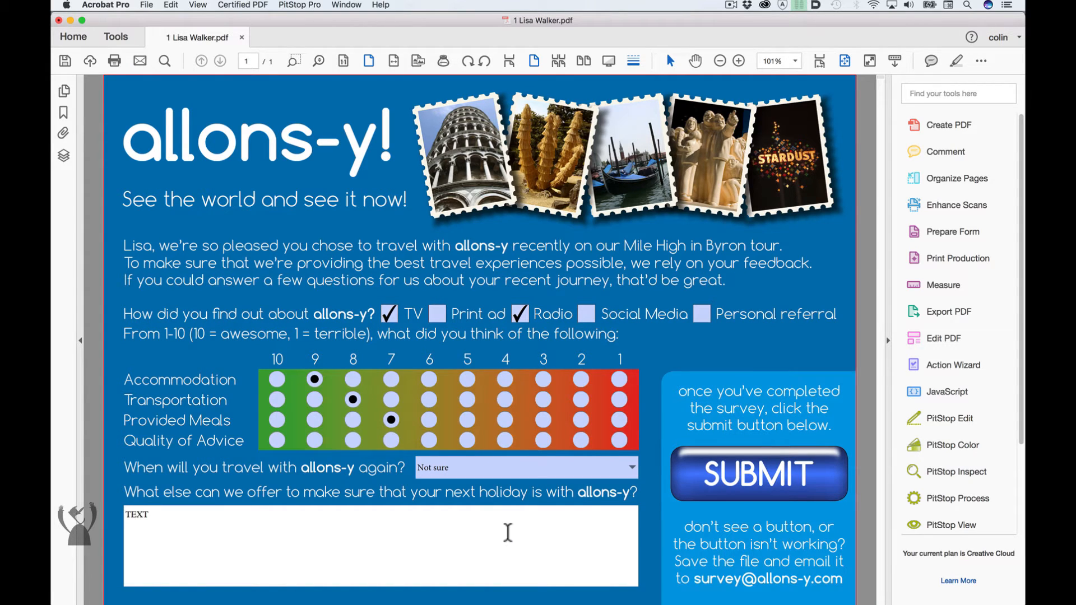
click(763, 479)
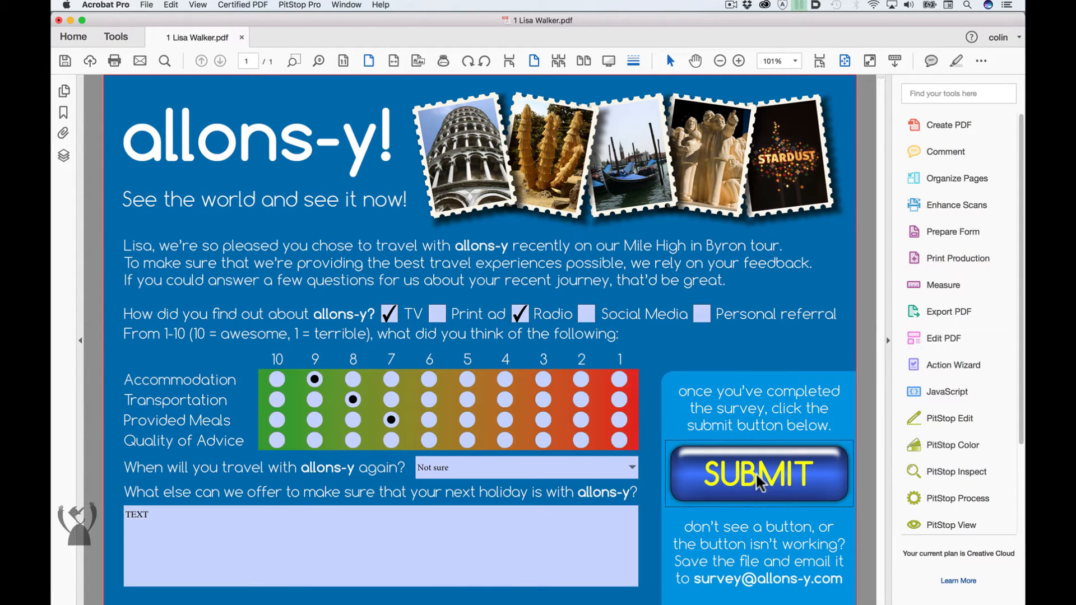
click(568, 328)
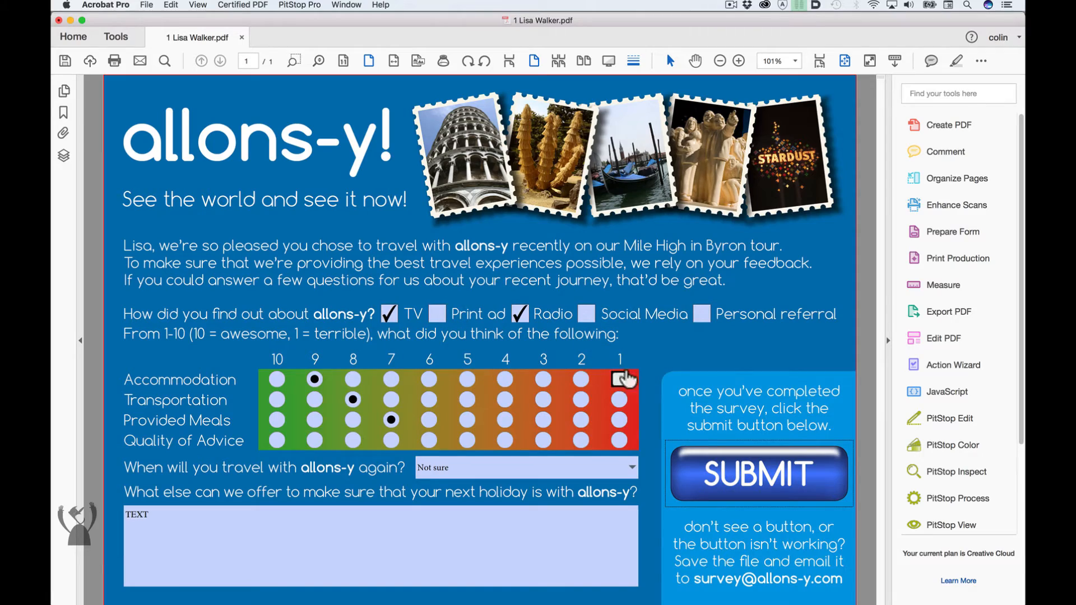
key(super+w)
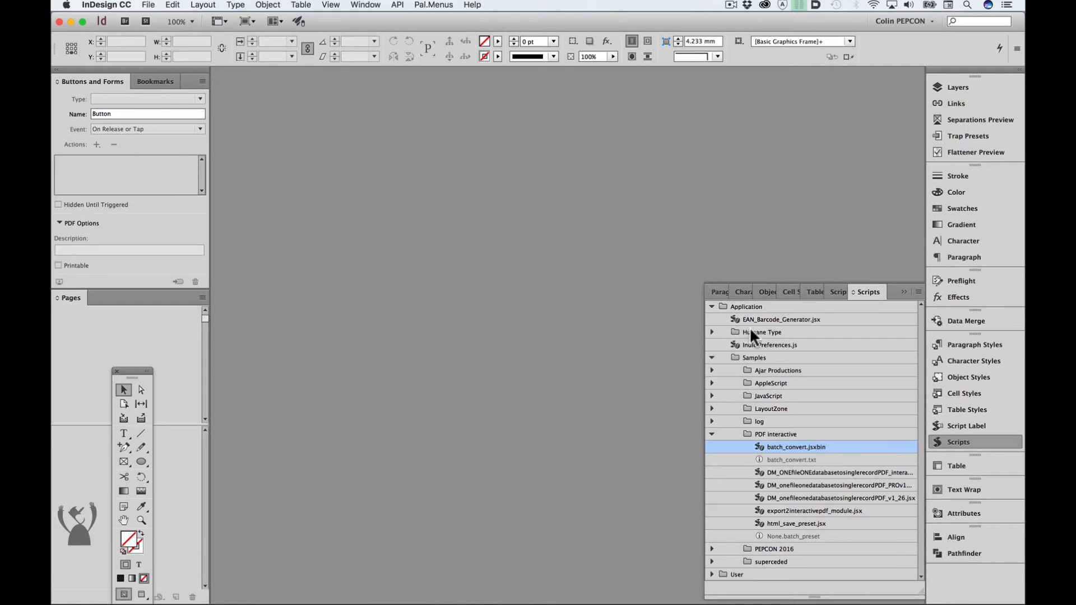
- Rerun batch_convert.jsxbin in InDesign with target format InDesign, running the export2interactivepdf_module.jsx script on every file
double_click(802, 446)
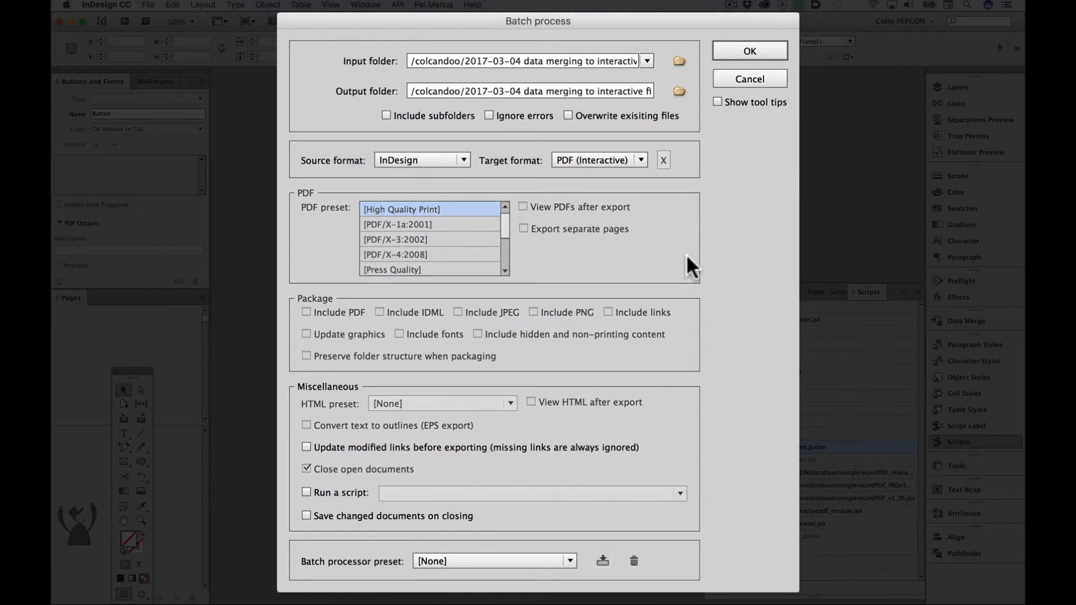
click(612, 159)
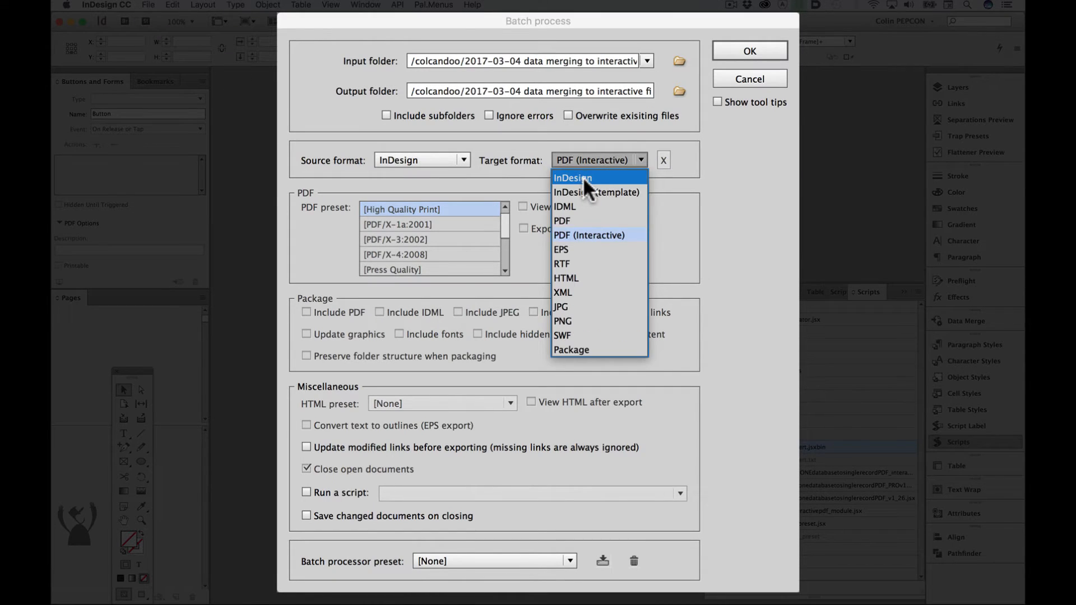
click(582, 177)
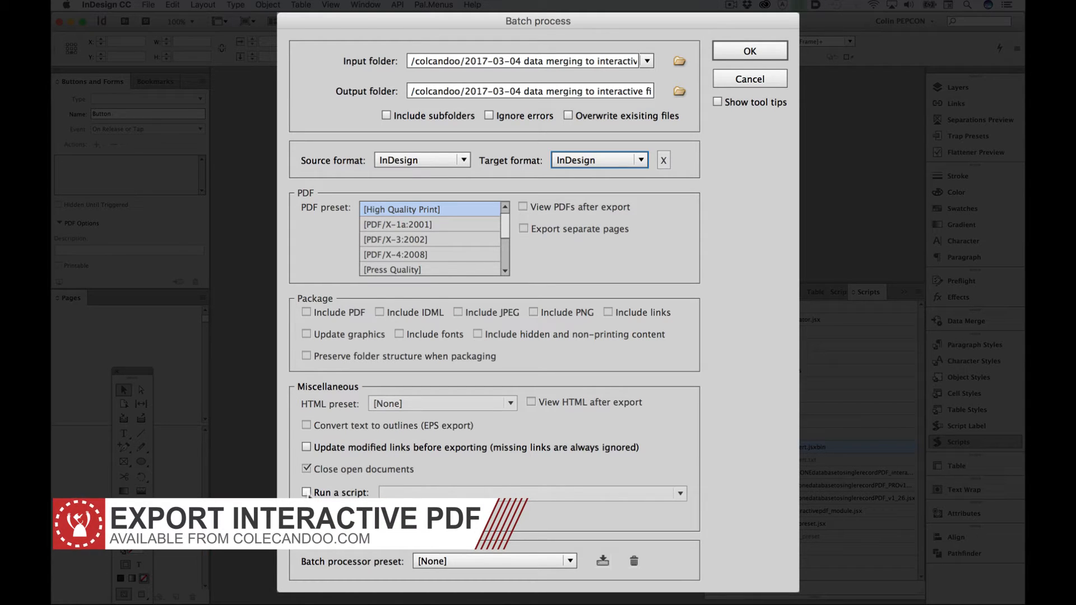
click(307, 492)
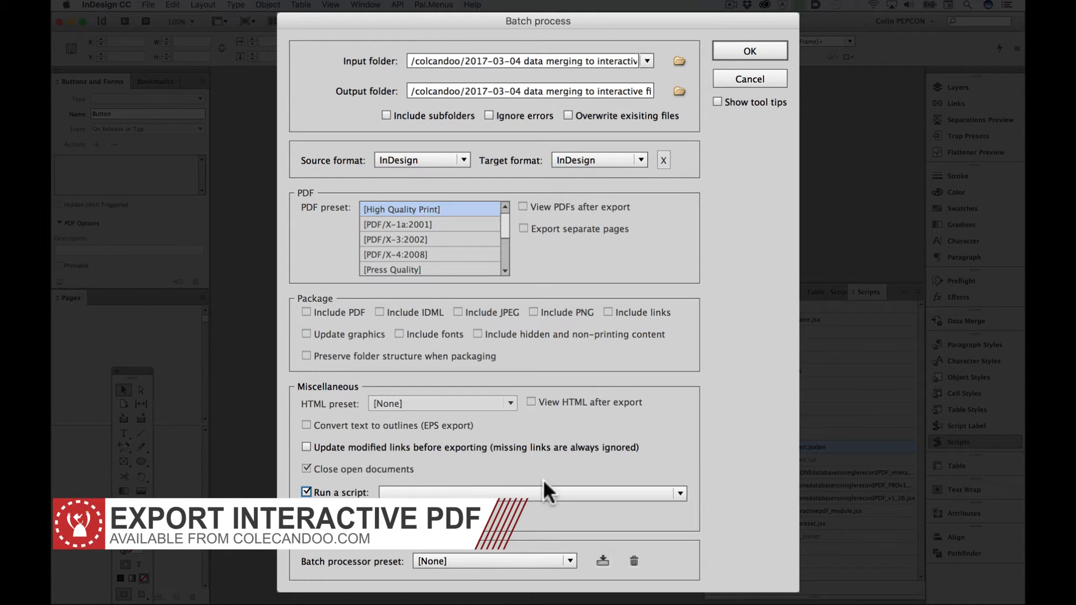
click(613, 489)
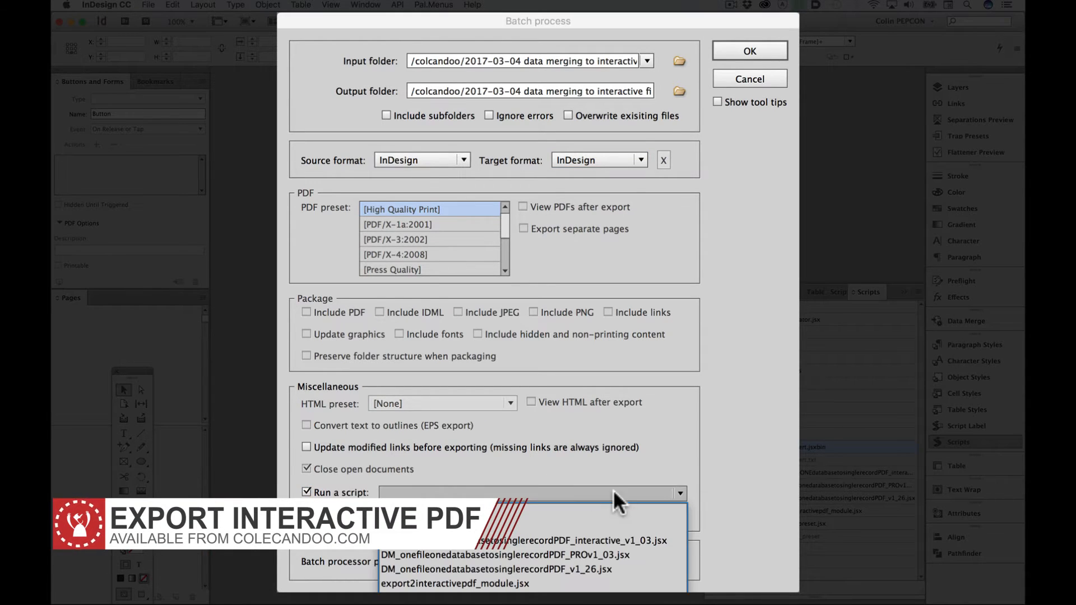
click(546, 584)
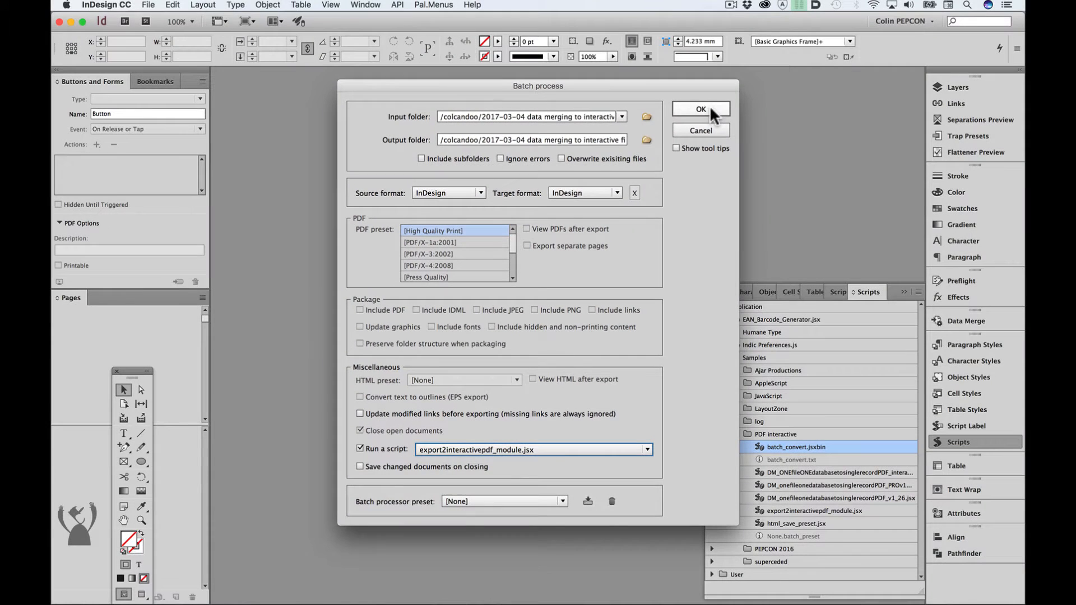
key(Return)
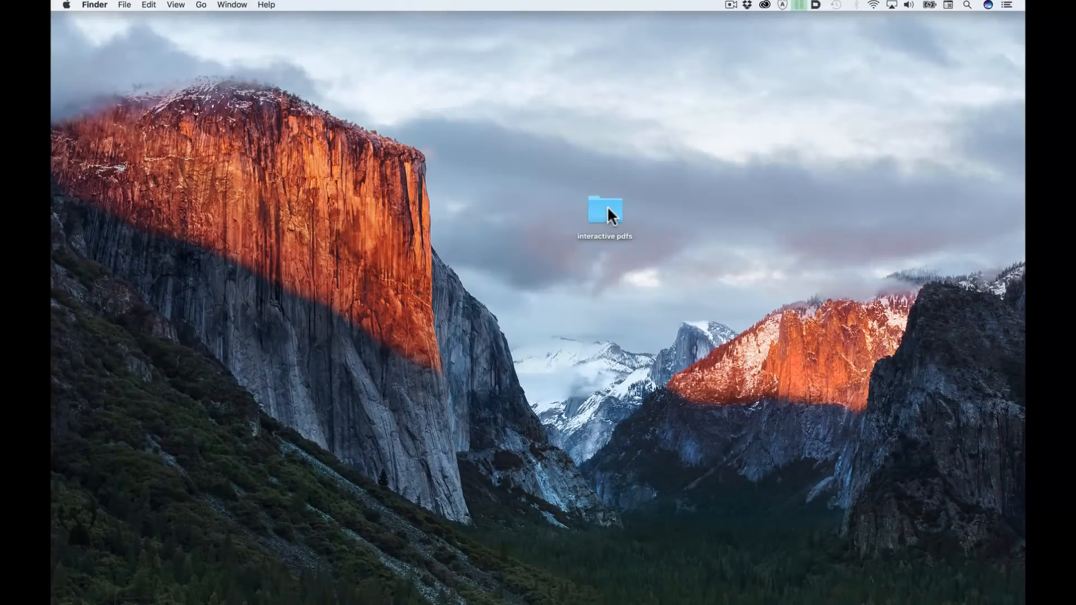
- Open the fourth record's PDF from the interactive pdfs folder in Acrobat
double_click(605, 209)
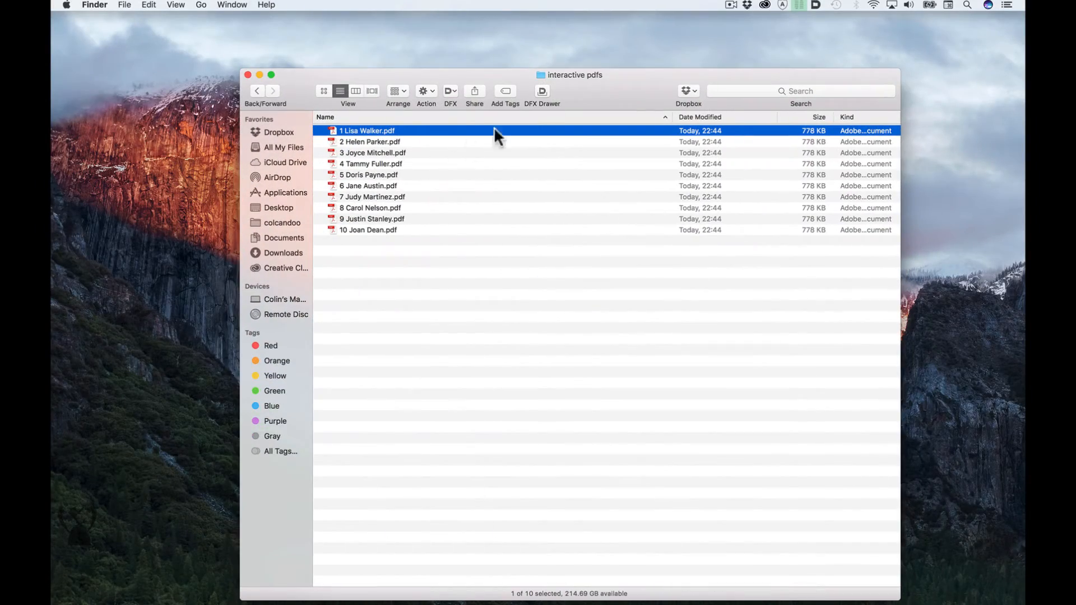
drag(593, 85, 586, 68)
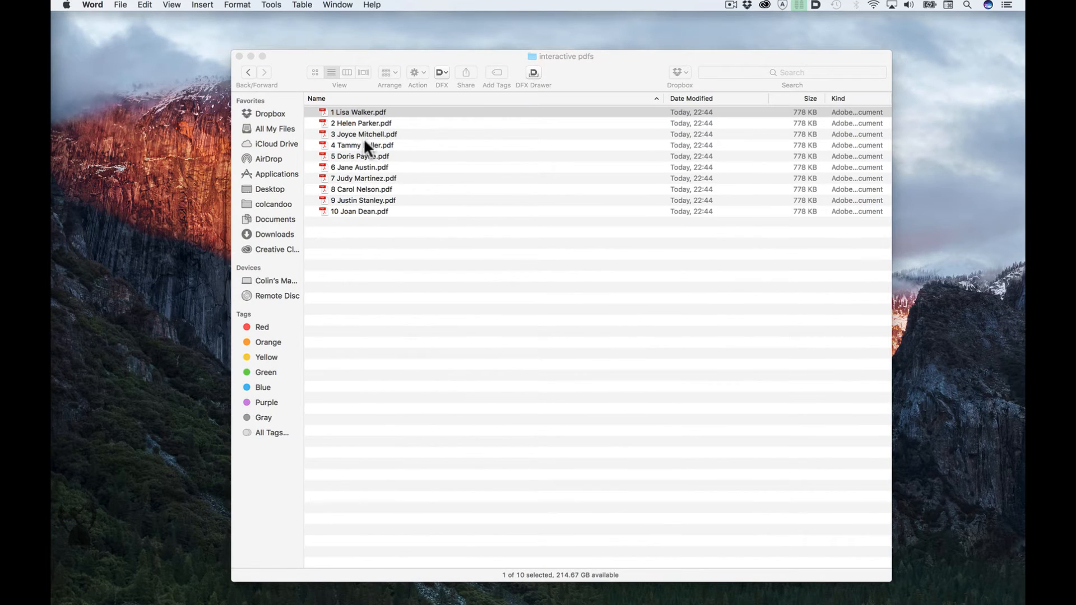
double_click(364, 145)
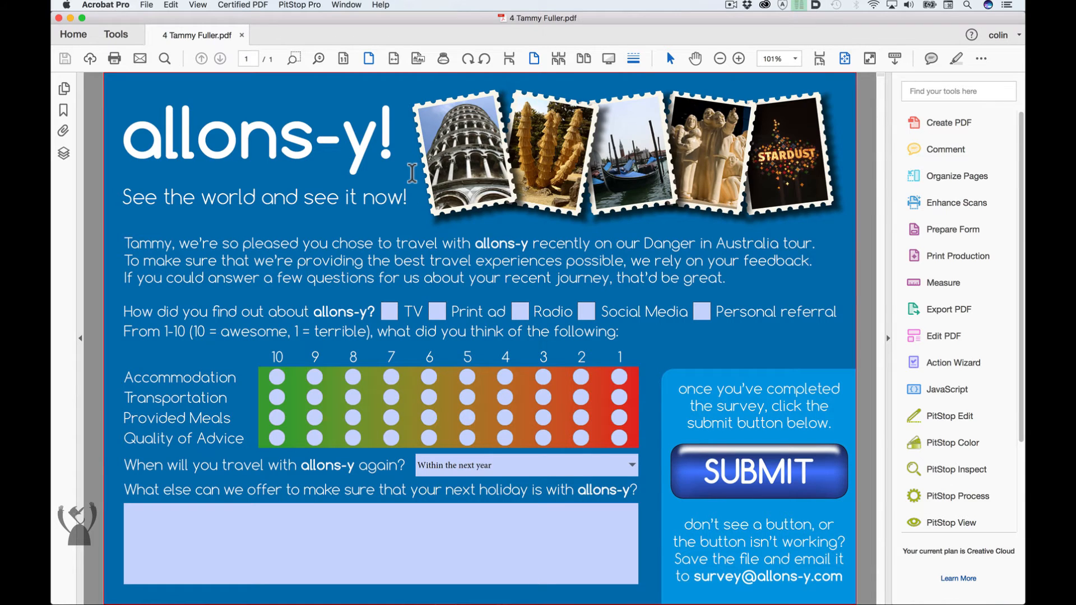
- Test the form by ticking Print ad and rating Accommodation 6, and close the PDF
click(438, 312)
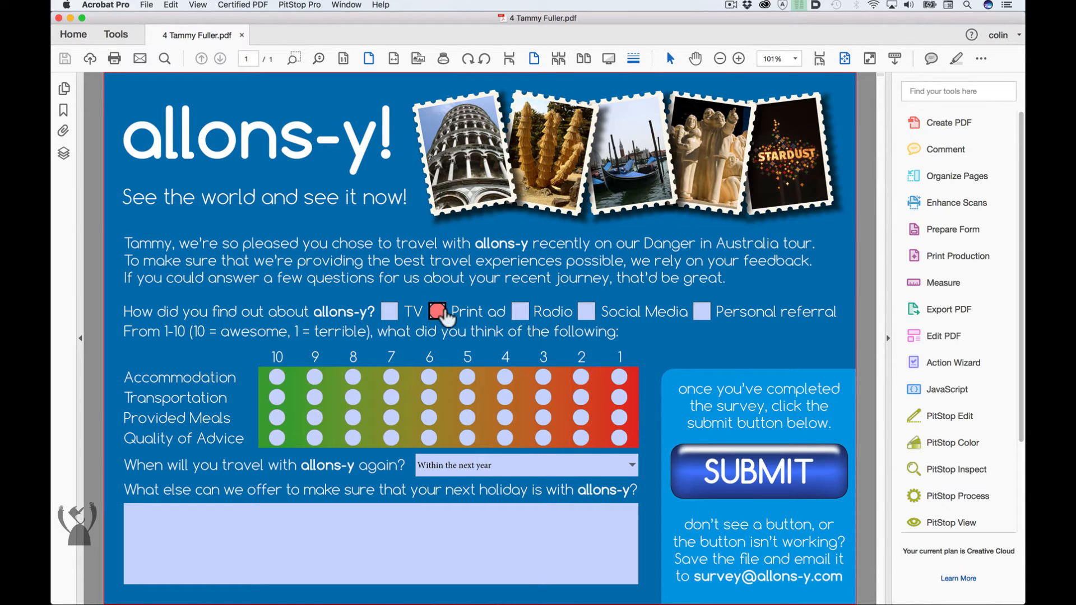
click(429, 376)
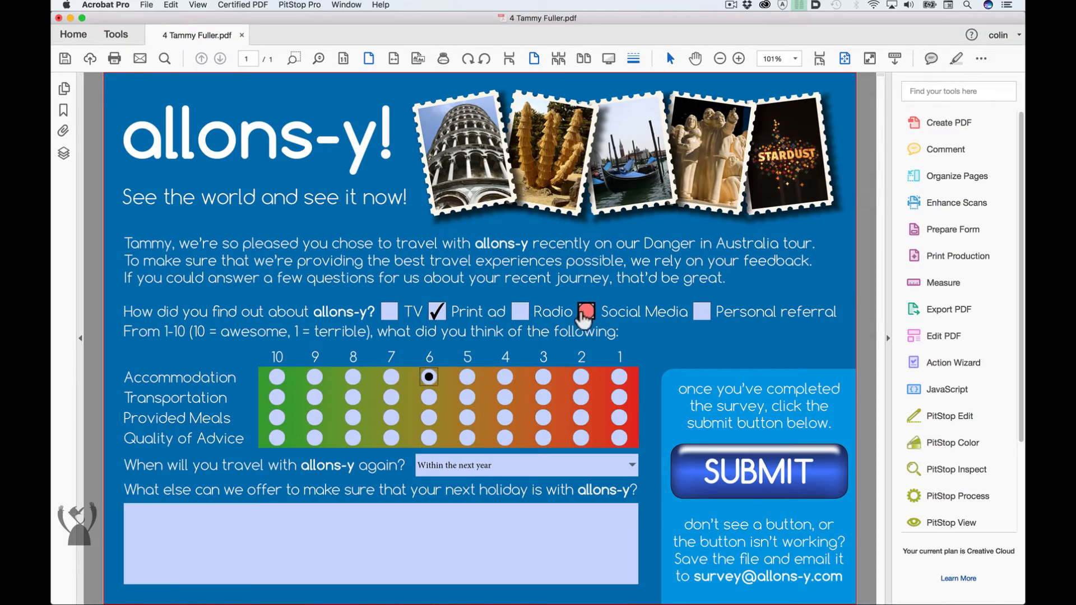
key(super+w)
click(504, 207)
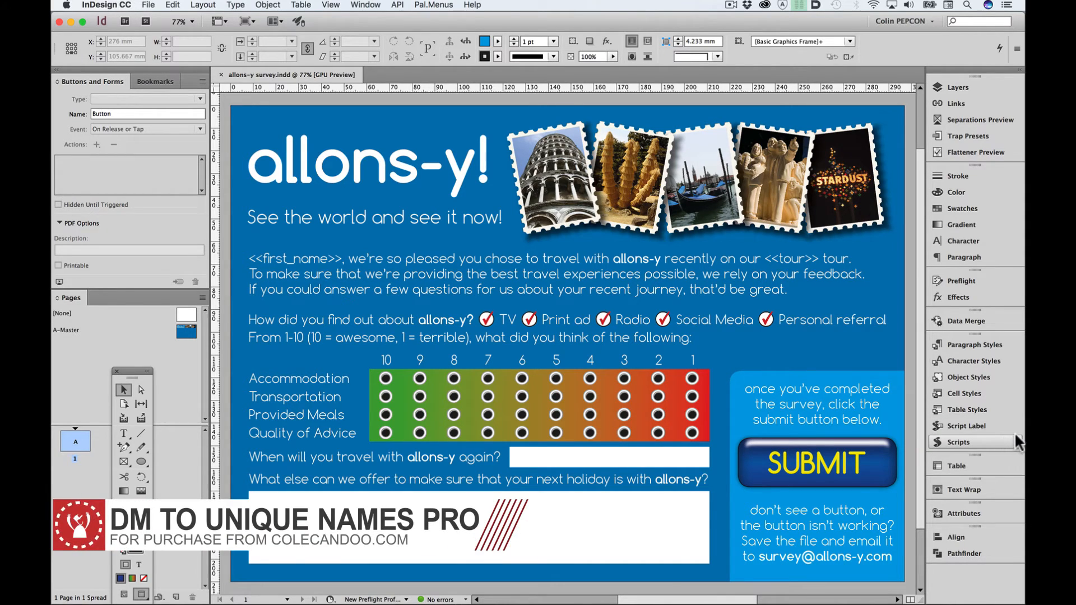
- Run the DM_onefileonedatabasetosinglerecordPDF_PROv1_03.jsx script in InDesign and create a new folder as the save destination
click(1009, 441)
double_click(855, 482)
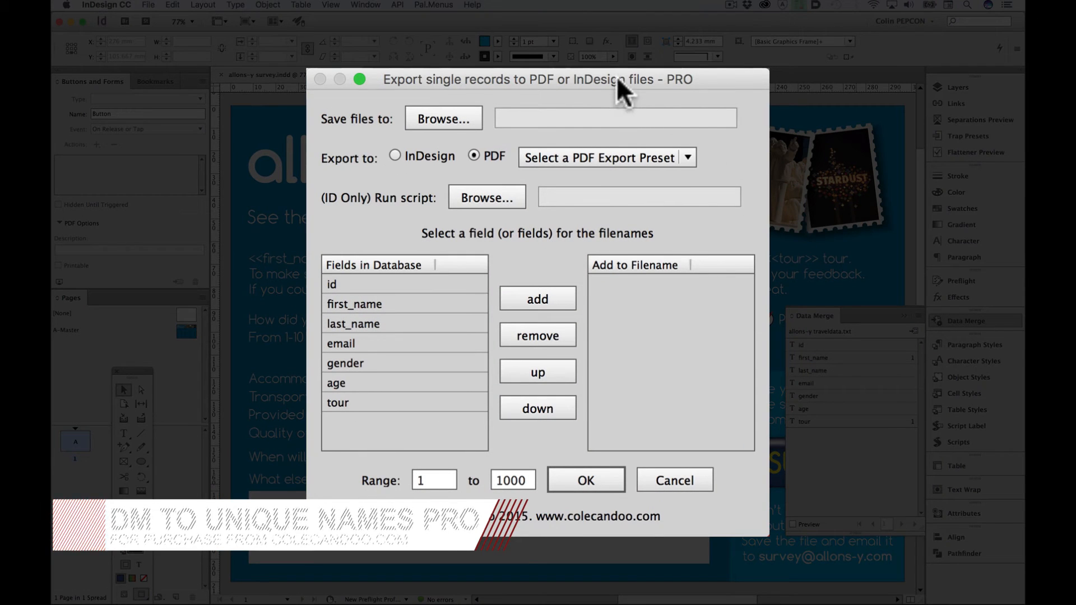
drag(624, 80, 624, 79)
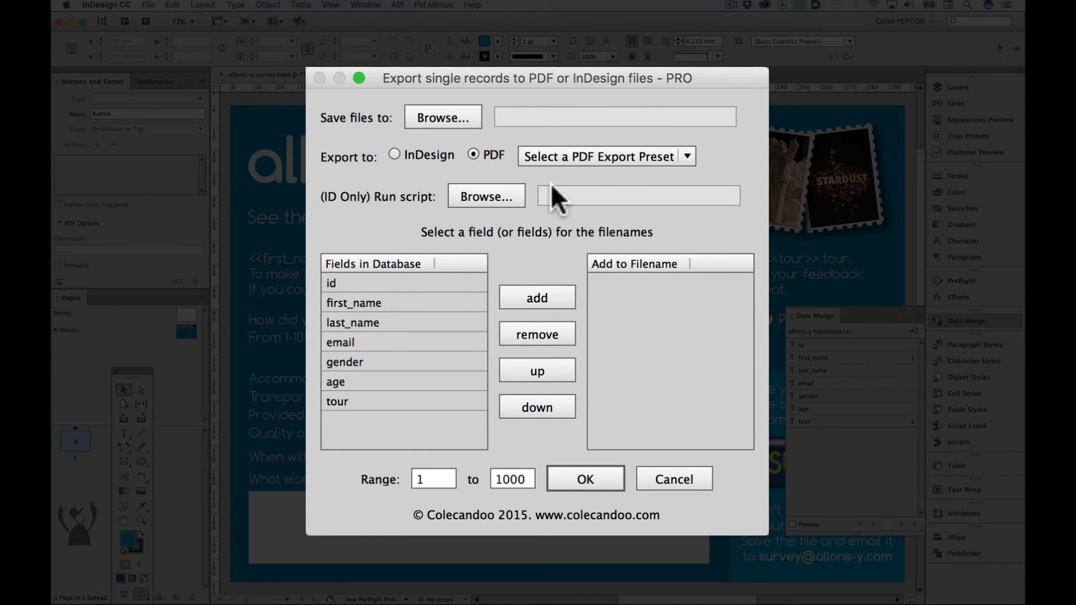
click(448, 117)
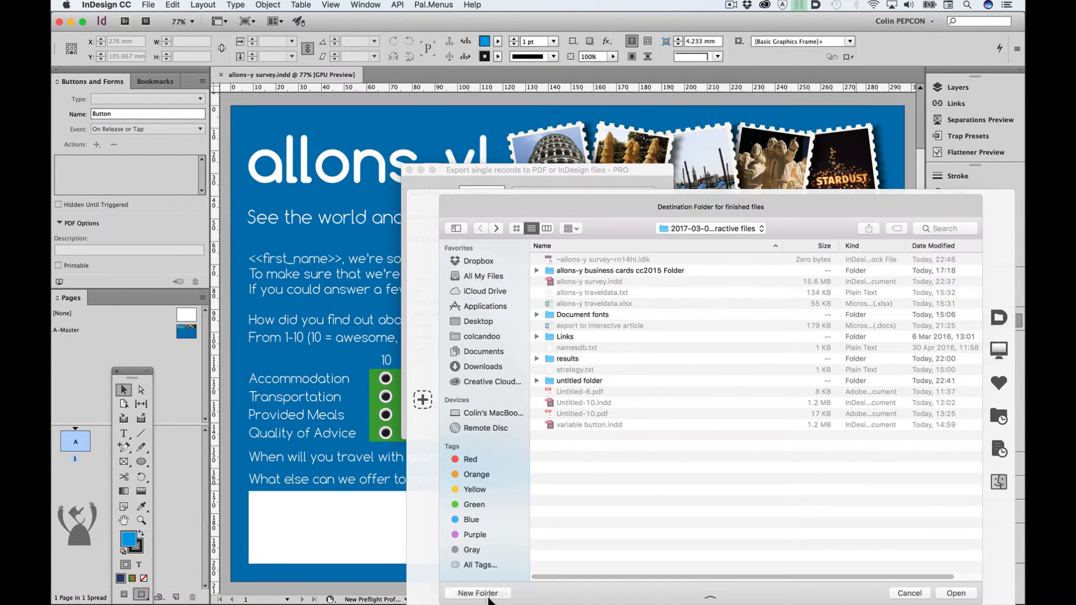
click(482, 593)
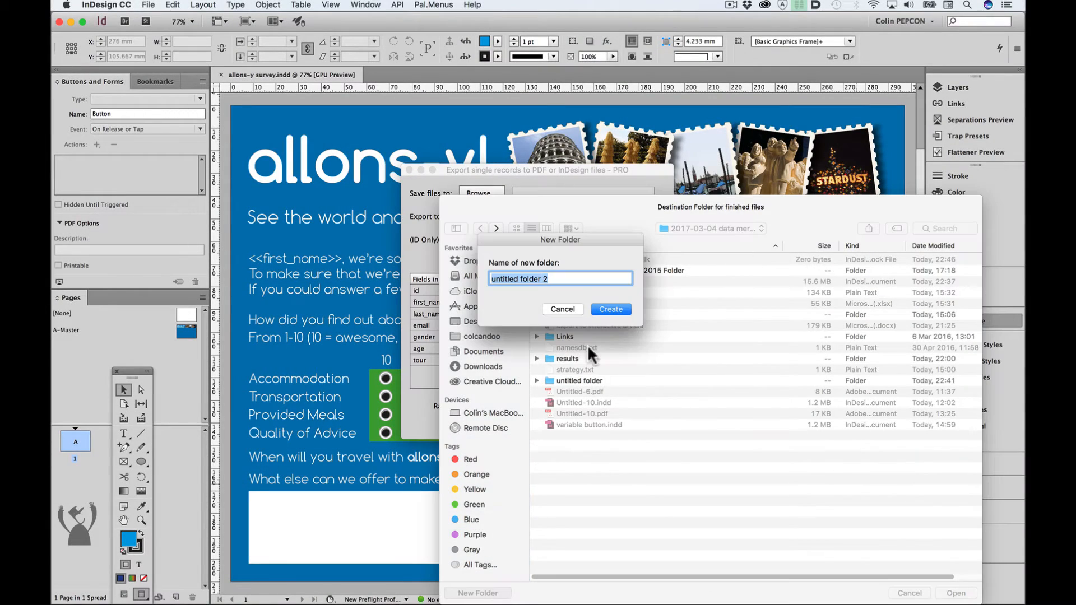
click(618, 309)
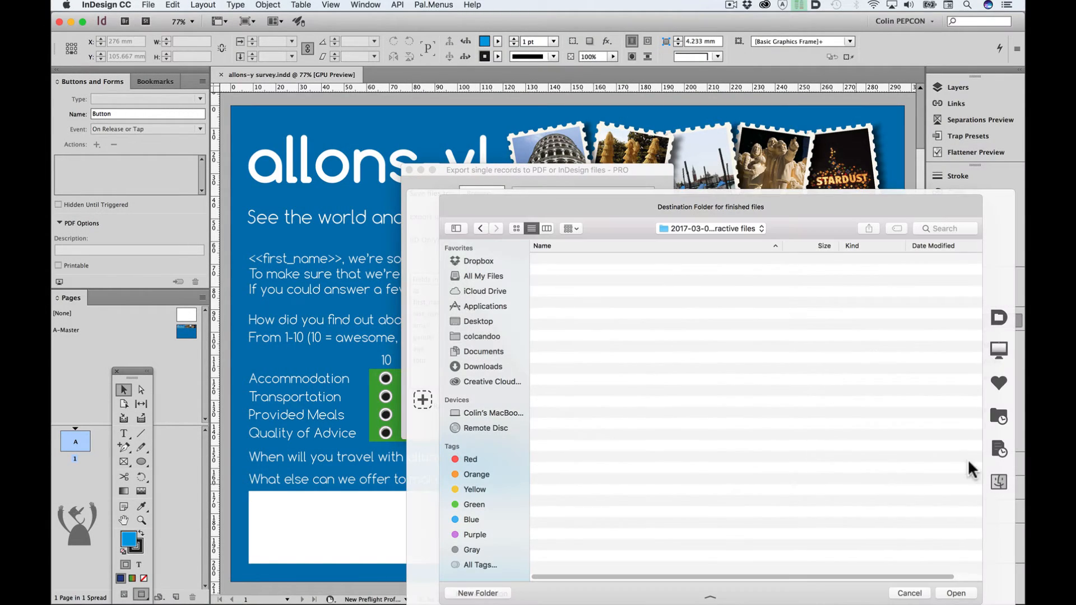
click(956, 593)
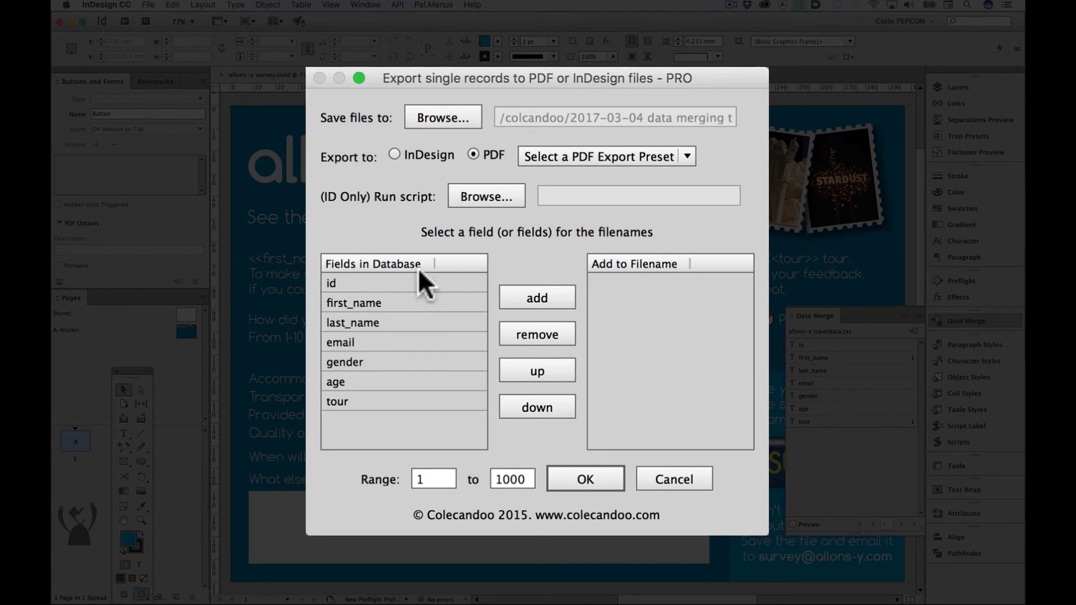
- Set the export format to InDesign and assign export2interactivepdf_module.jsx from the PDF interactive folder as the script to run
click(395, 153)
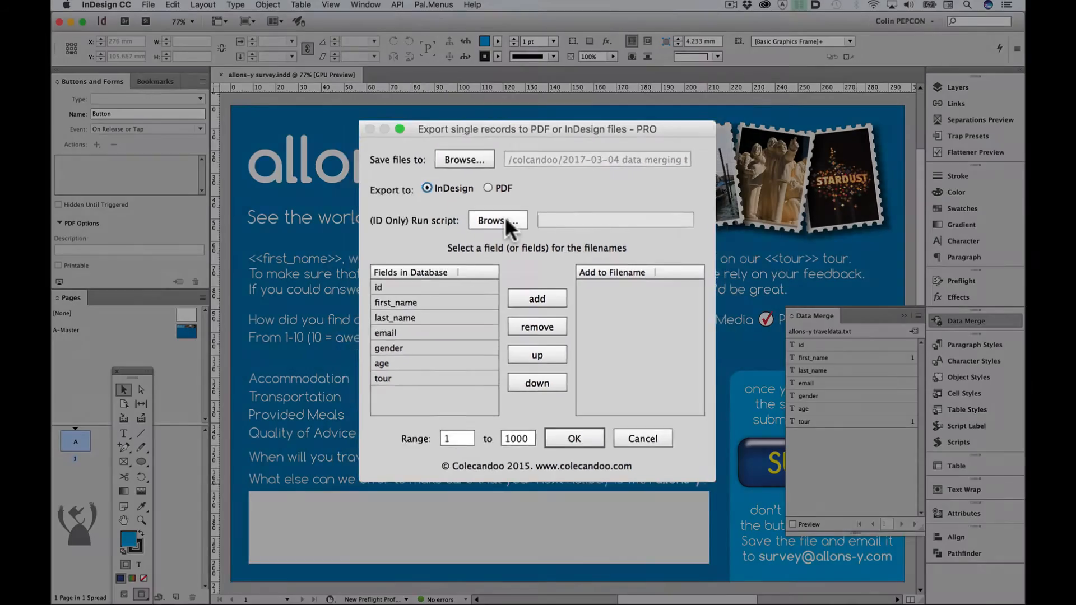
click(486, 196)
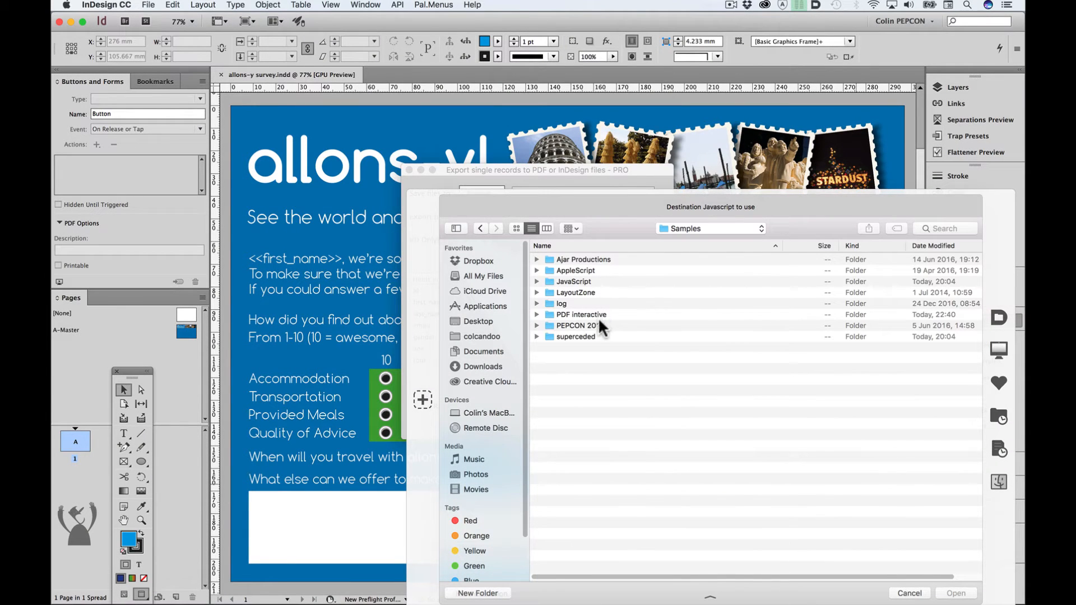
double_click(603, 313)
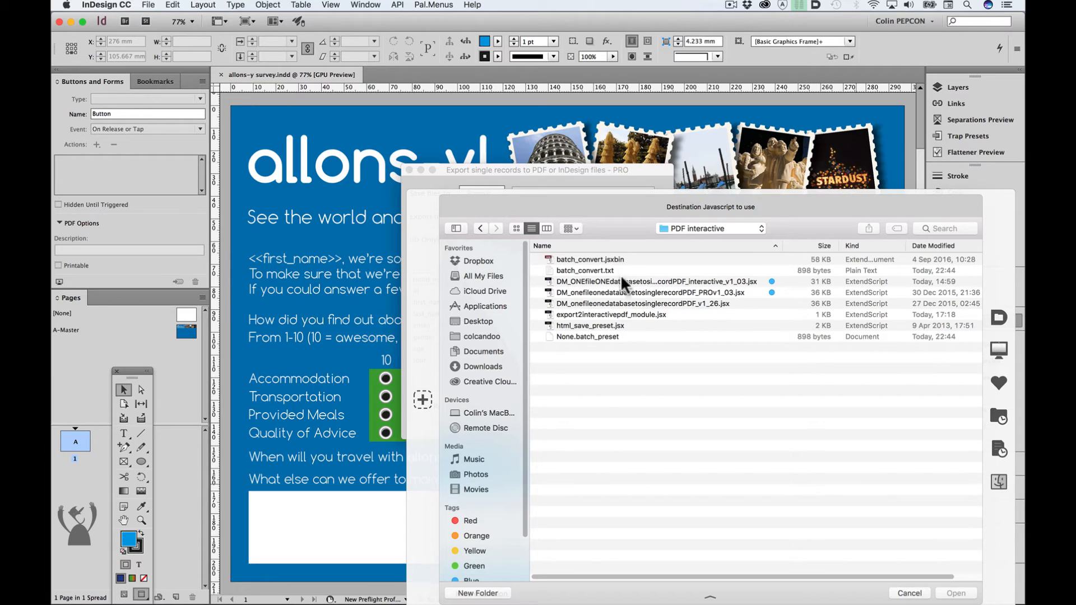
click(623, 313)
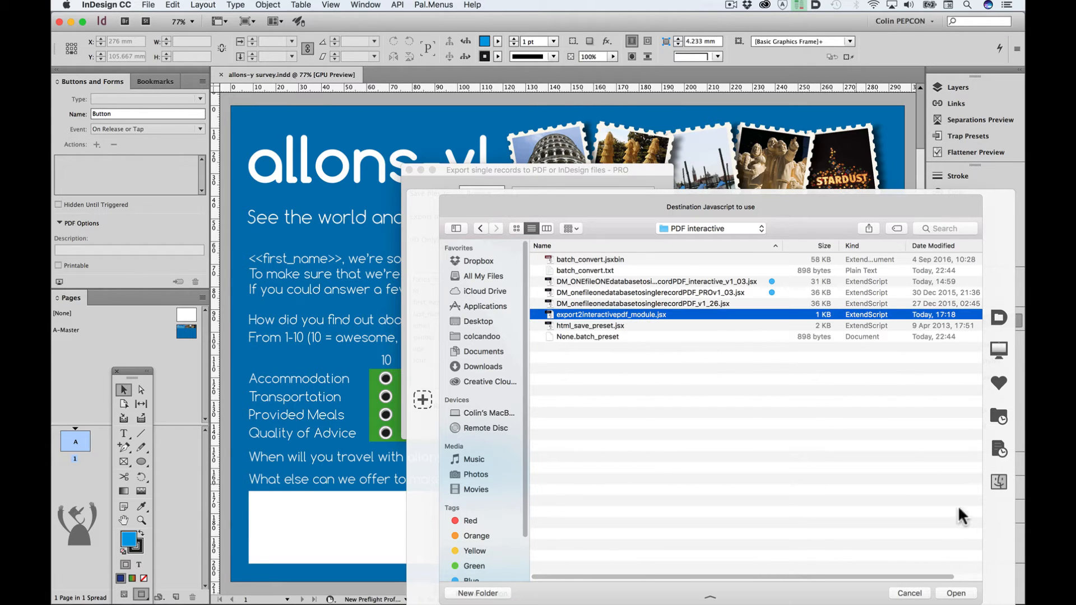
click(958, 593)
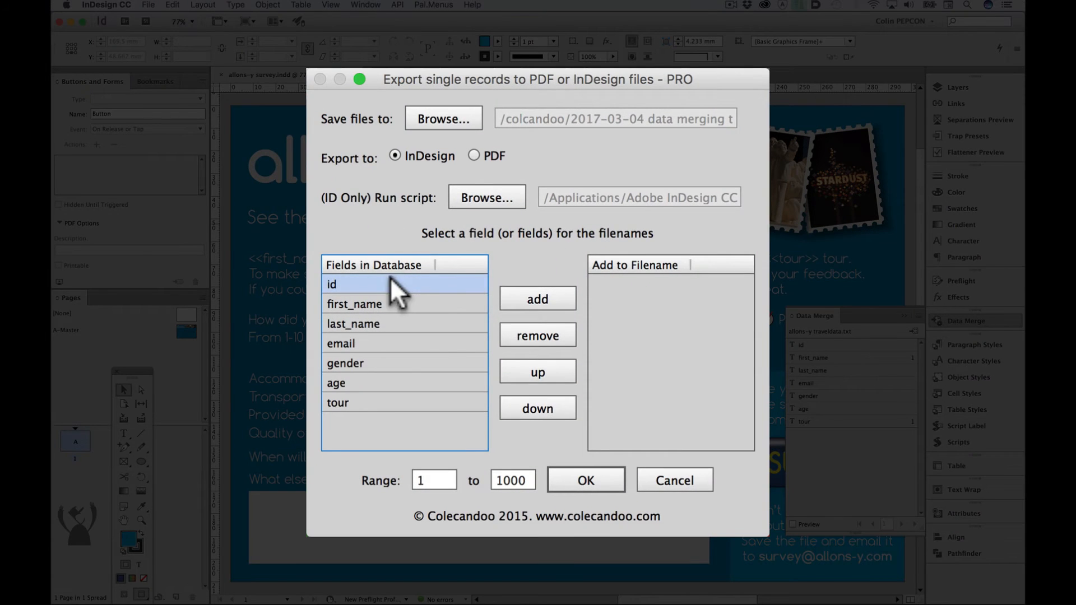
- Add the id, first_name and last_name fields to the filename for the PRO export
click(535, 297)
click(403, 304)
click(509, 297)
click(381, 323)
click(523, 297)
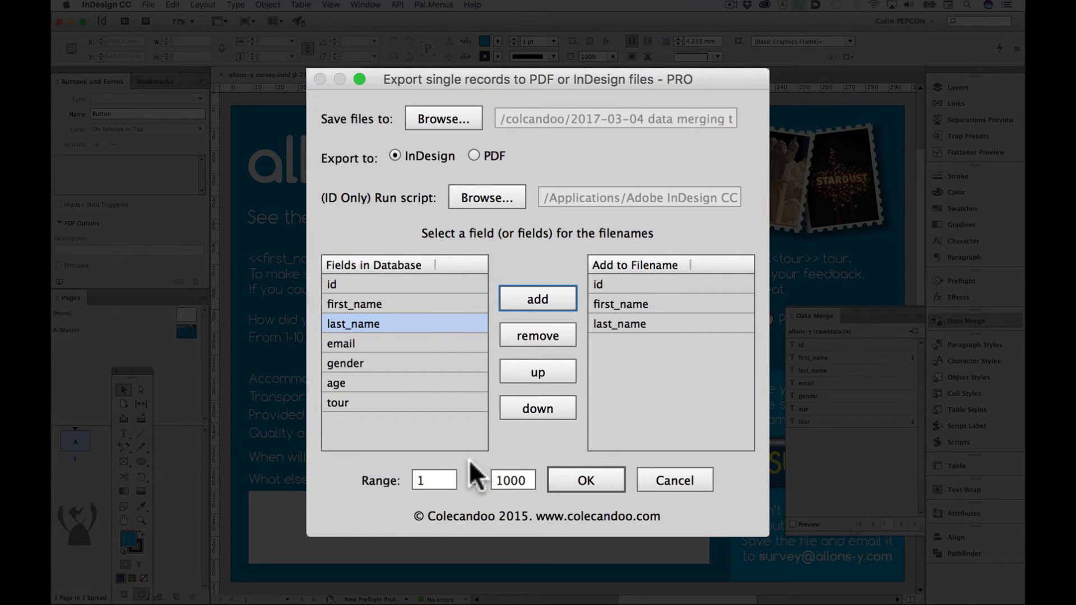
- Set the record range to 35 to 45, run the export and dismiss the completion message
click(435, 478)
text(35)
click(520, 479)
text(45)
click(582, 459)
click(631, 267)
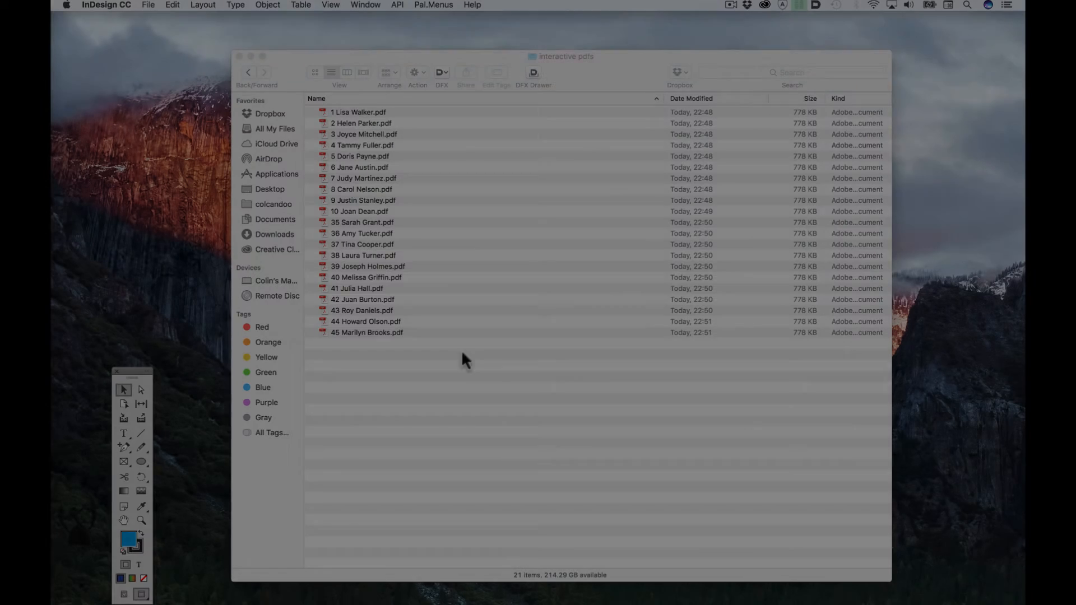
- Open record 36's PDF from the interactive pdfs folder in Acrobat and test it by ticking Radio and rating Accommodation 4
click(449, 387)
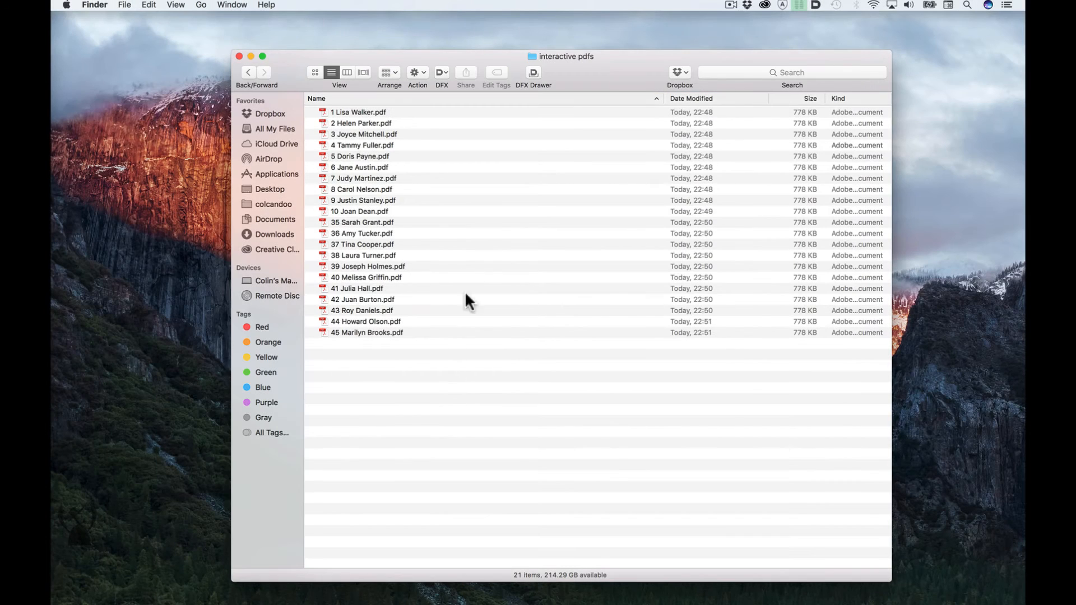
click(375, 222)
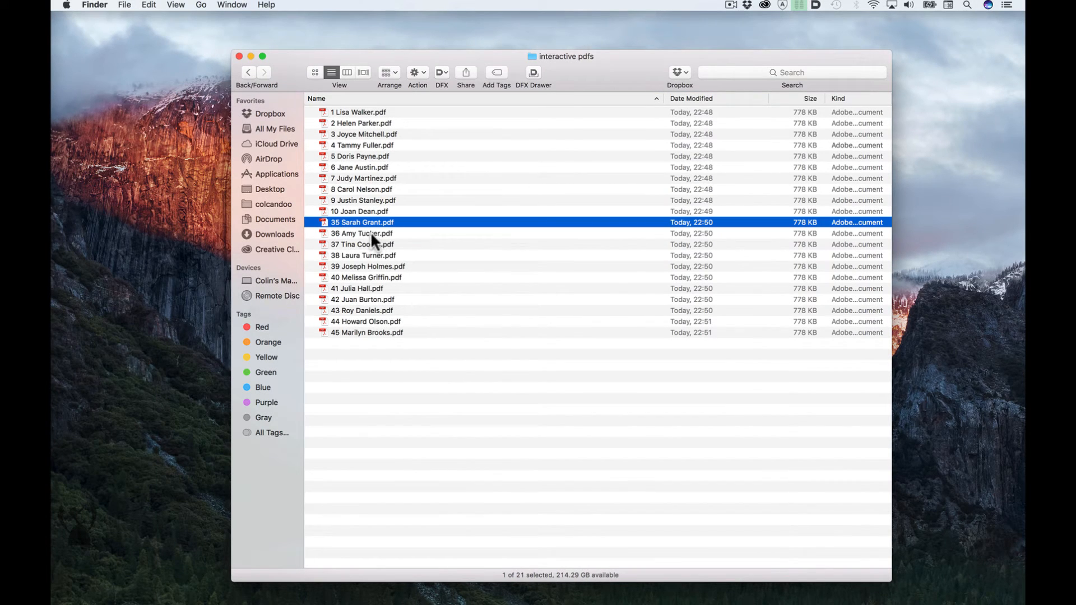
double_click(372, 233)
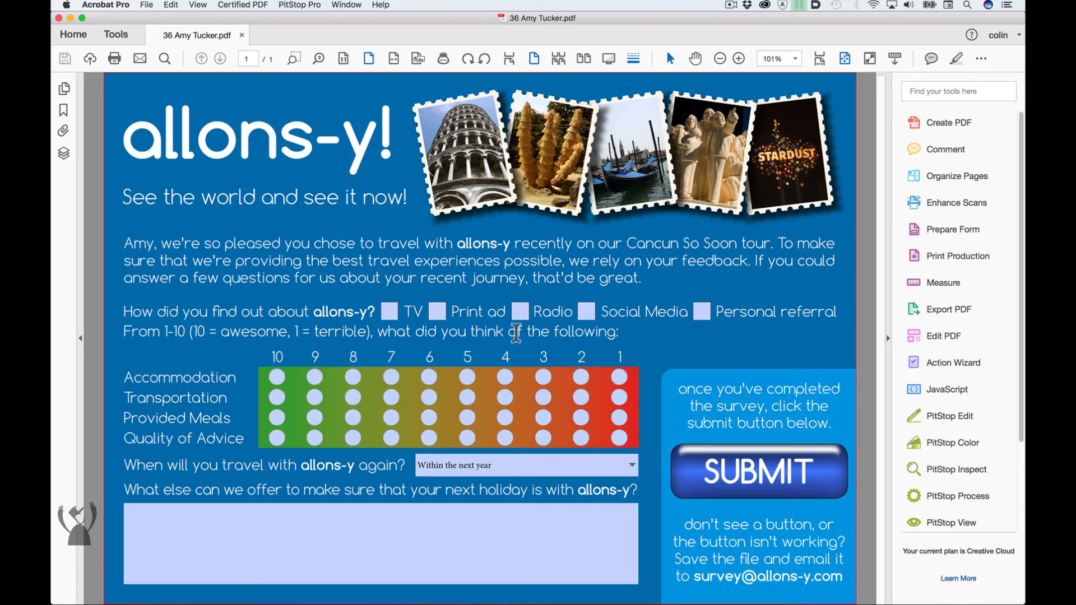
click(520, 312)
click(505, 377)
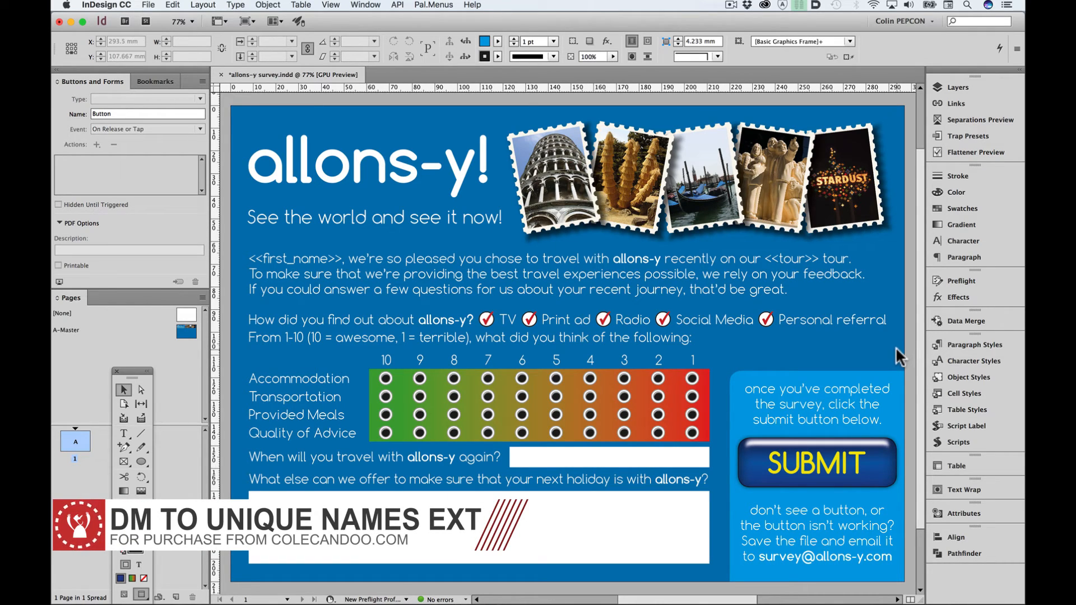
- Run the DM_ONEfileONEdatabasetosinglerecordPDF_interactive_v1_03.jsx script in InDesign and set the export format to PDF (Interactive)
click(977, 440)
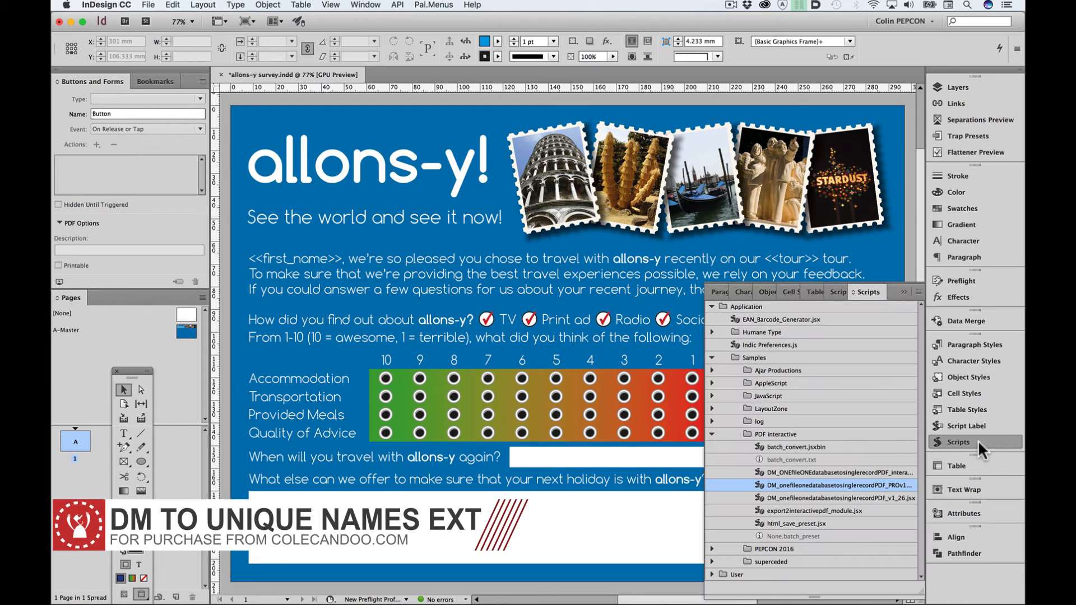
double_click(843, 469)
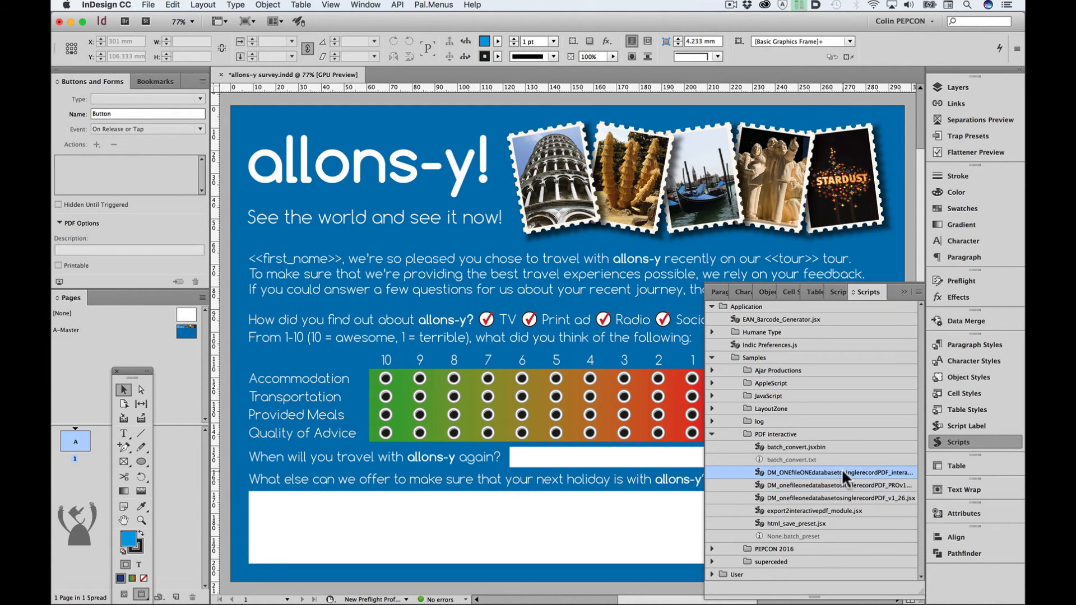
click(624, 210)
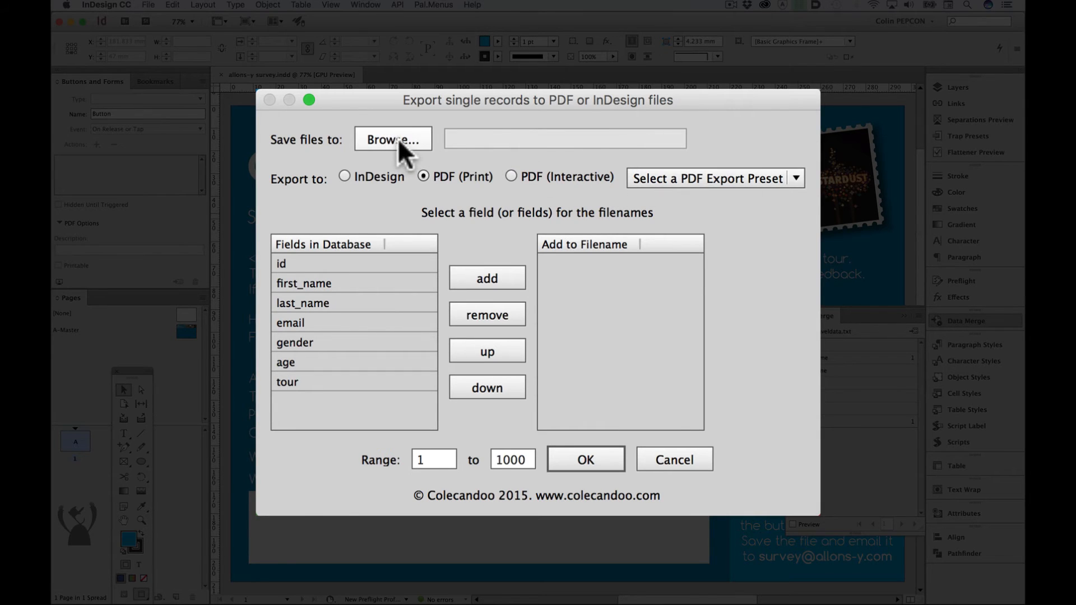
click(511, 176)
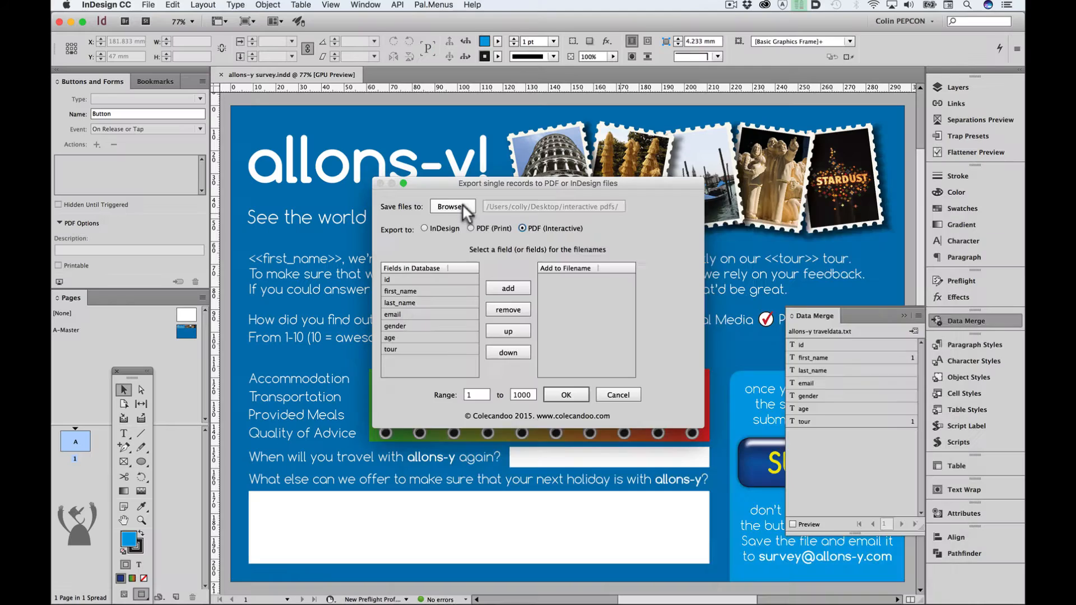
- Create a folder named "just to prove i am not making this up" inside interactive pdfs and use it as the save destination
click(414, 140)
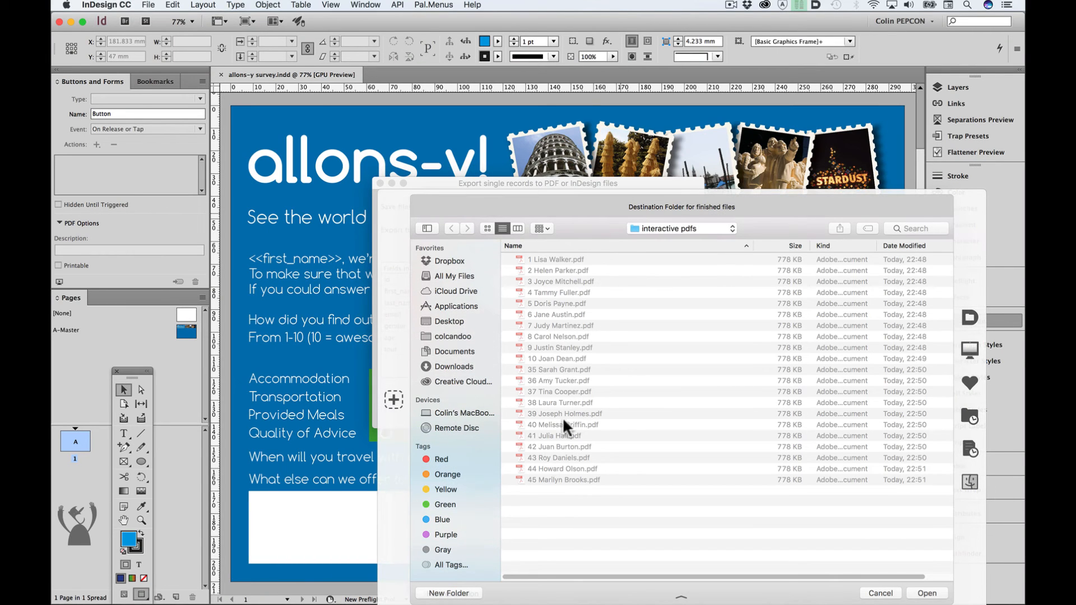
click(449, 592)
text(just to prove i am not making this up)
click(580, 306)
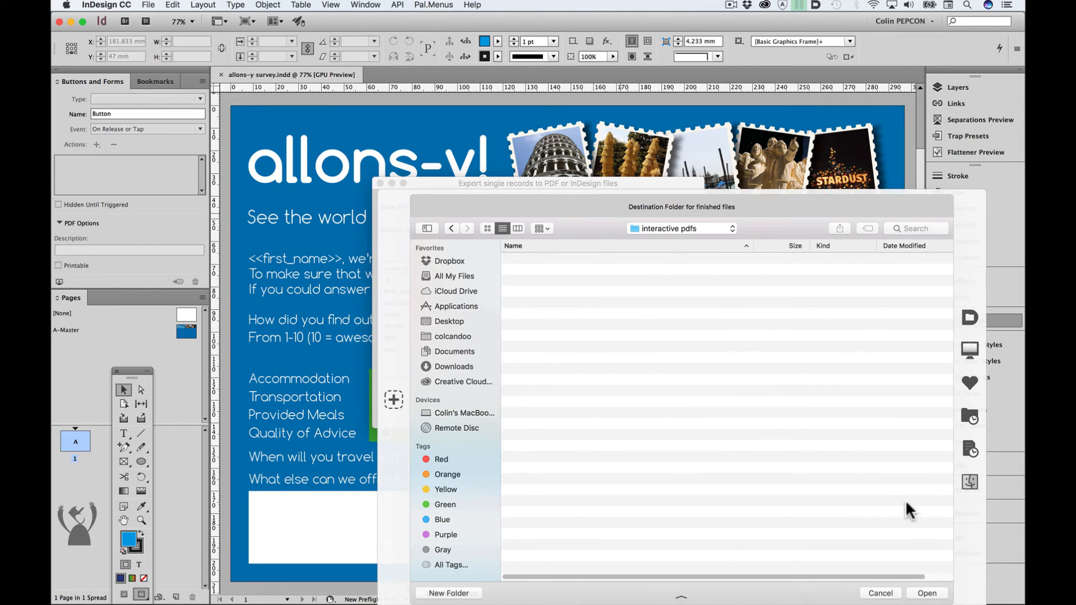
click(927, 593)
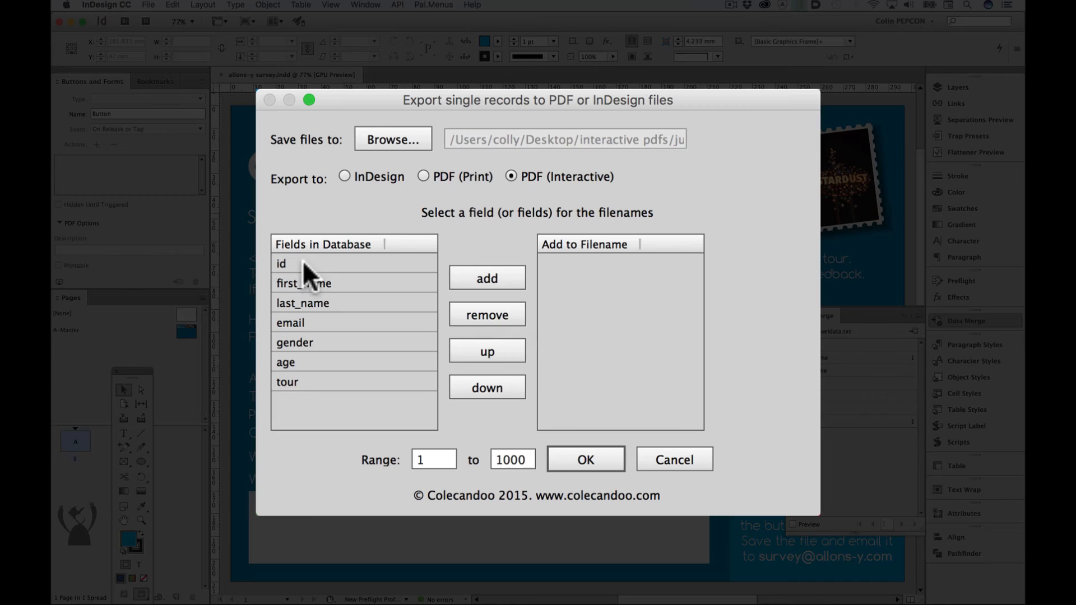
- Build the interactive PDF filenames from the id, first_name and last_name fields, in that order
click(476, 277)
click(336, 283)
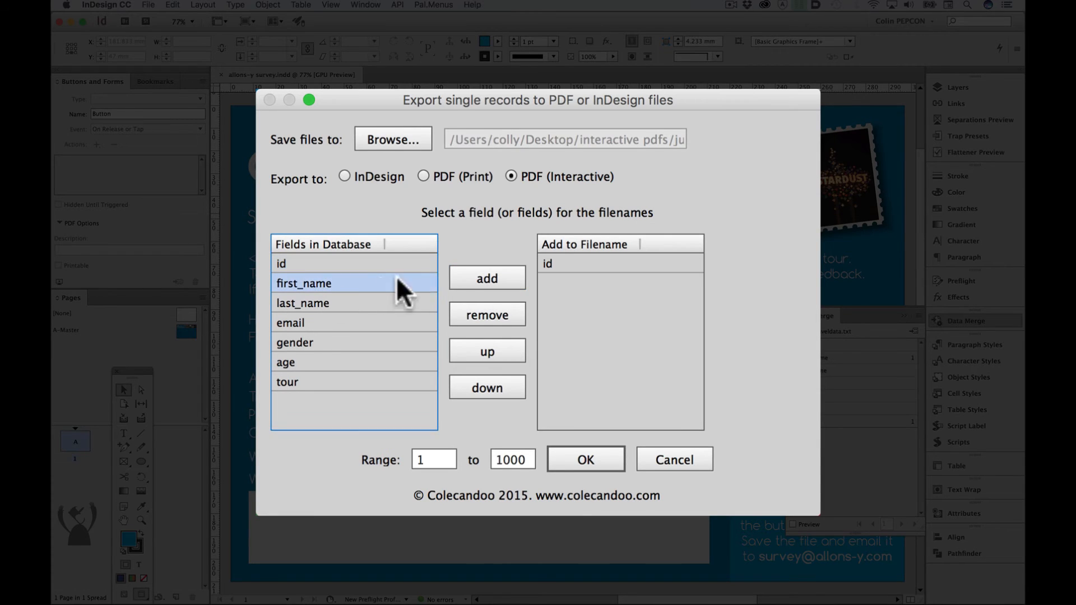
click(480, 283)
click(316, 302)
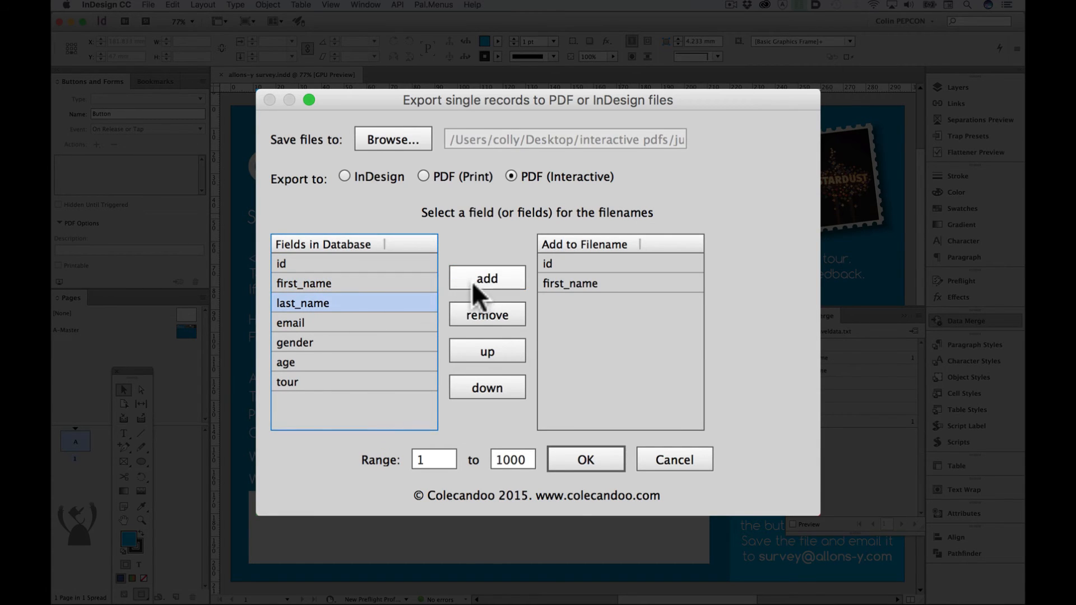
click(482, 277)
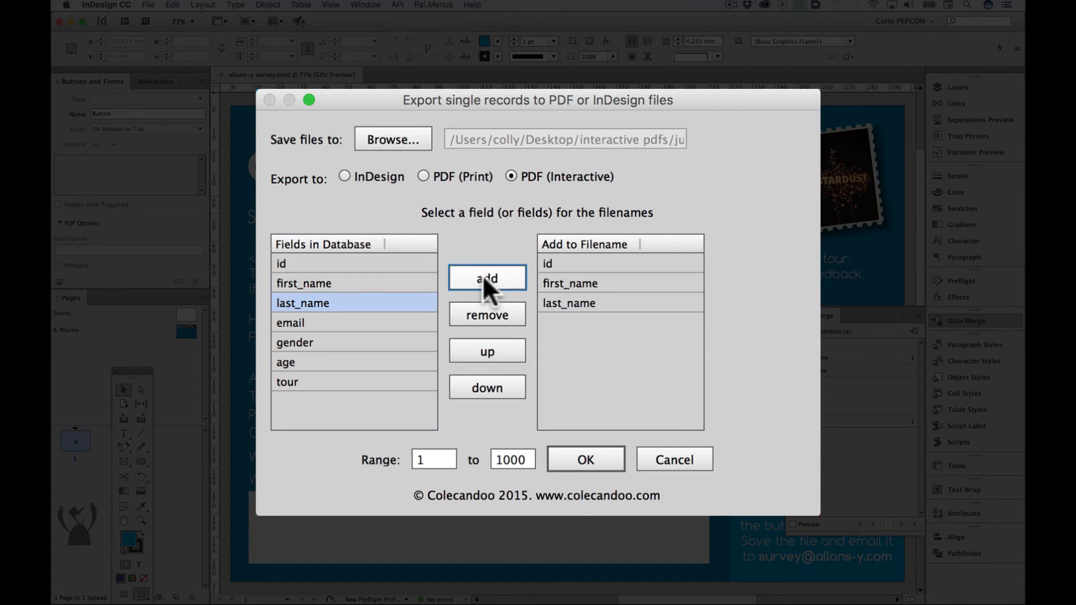
- Export records 101 to 110 as interactive PDFs and dismiss the completion message
click(445, 455)
text(101)
key(Tab)
text(1)
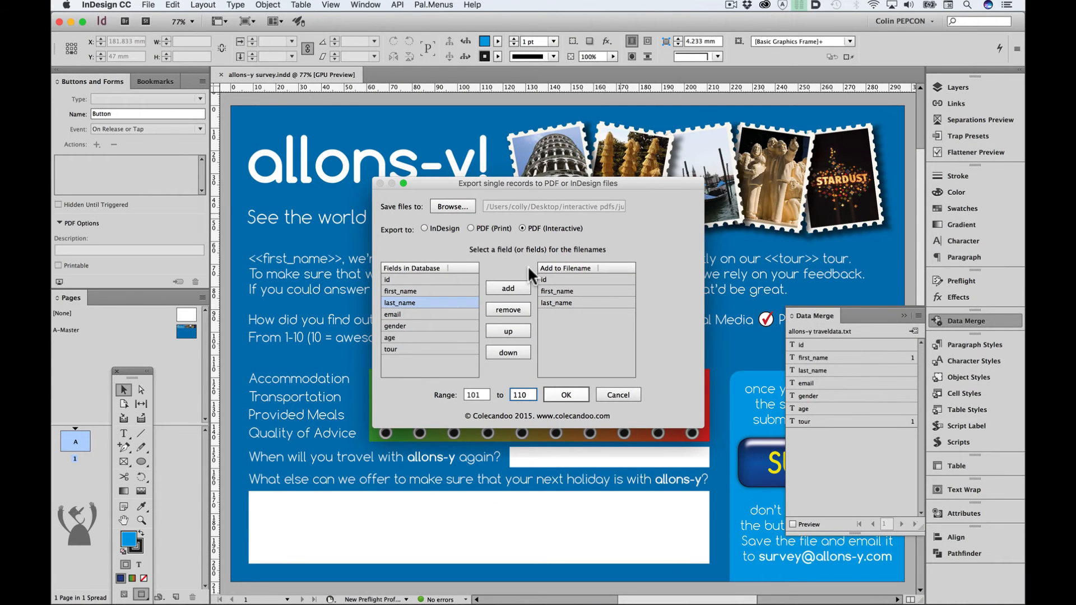
key(Return)
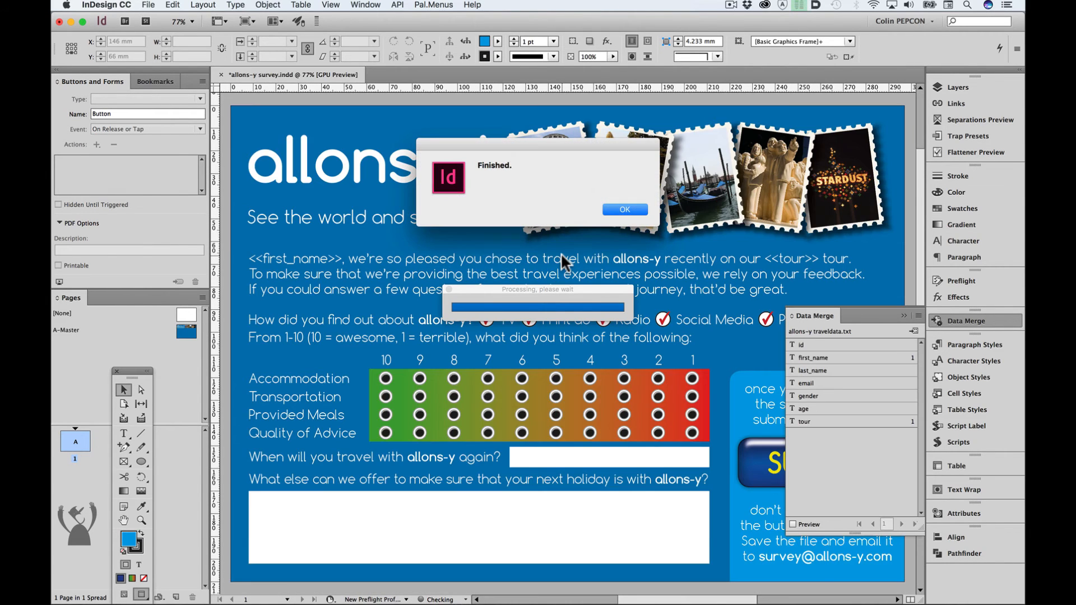
click(625, 209)
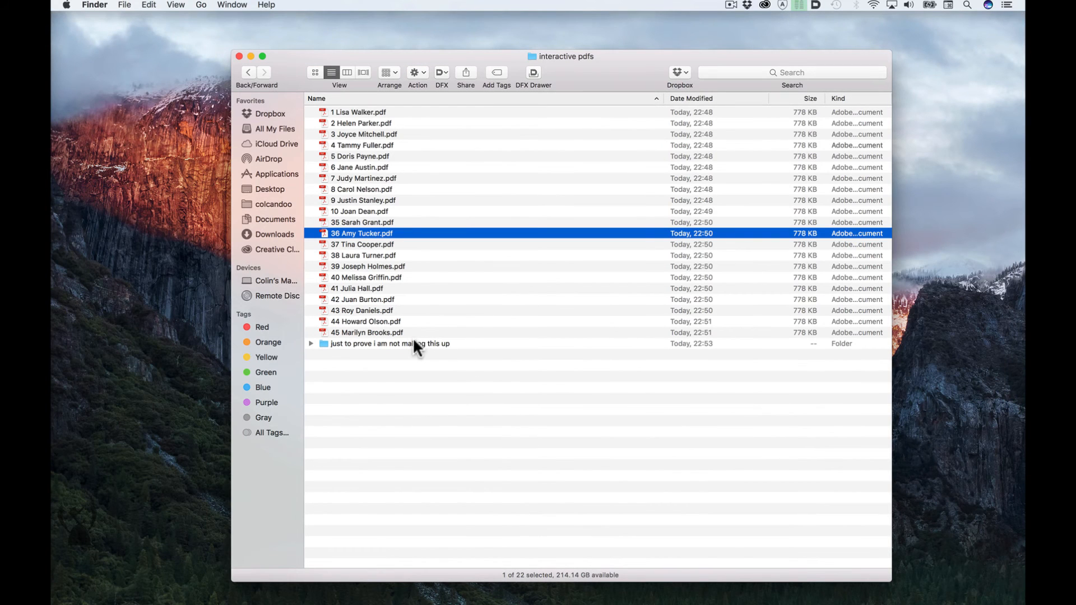
- Open record 106's PDF in Acrobat from the results folder inside "just to prove i am not making this up"
double_click(418, 340)
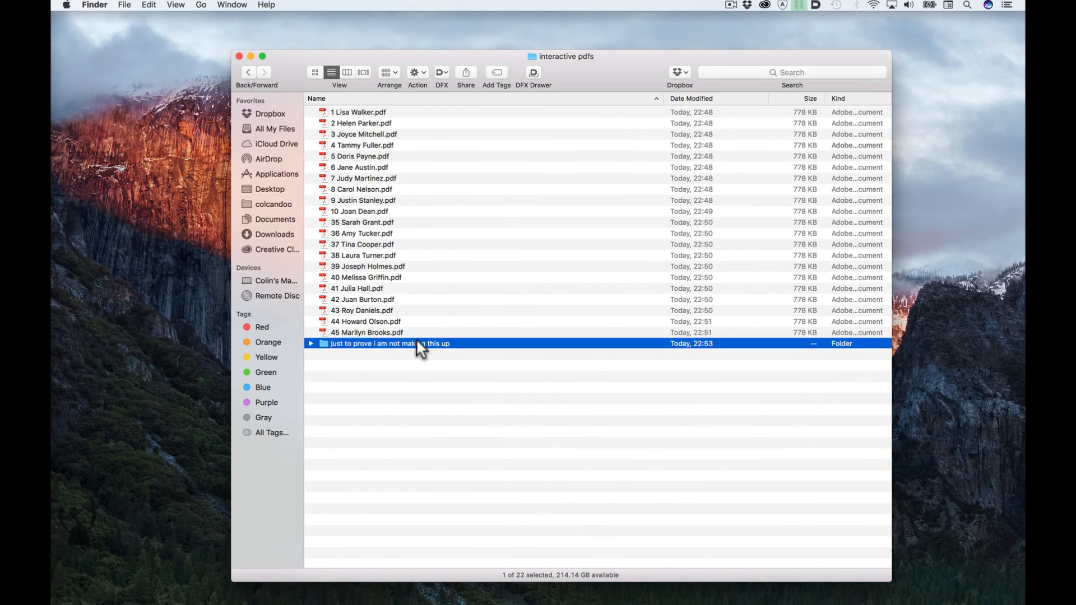
click(310, 112)
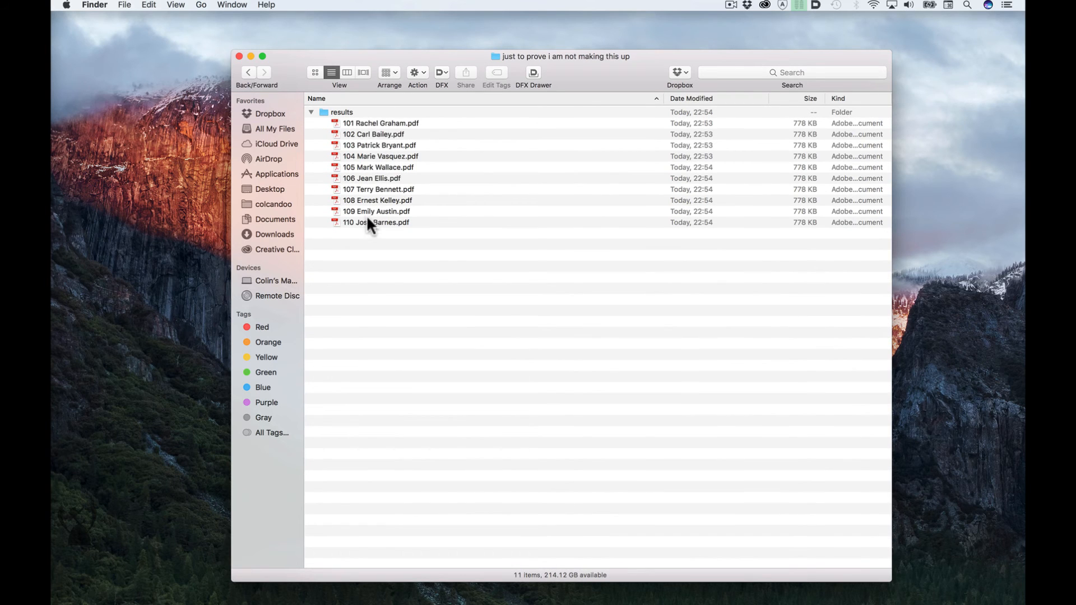
double_click(370, 177)
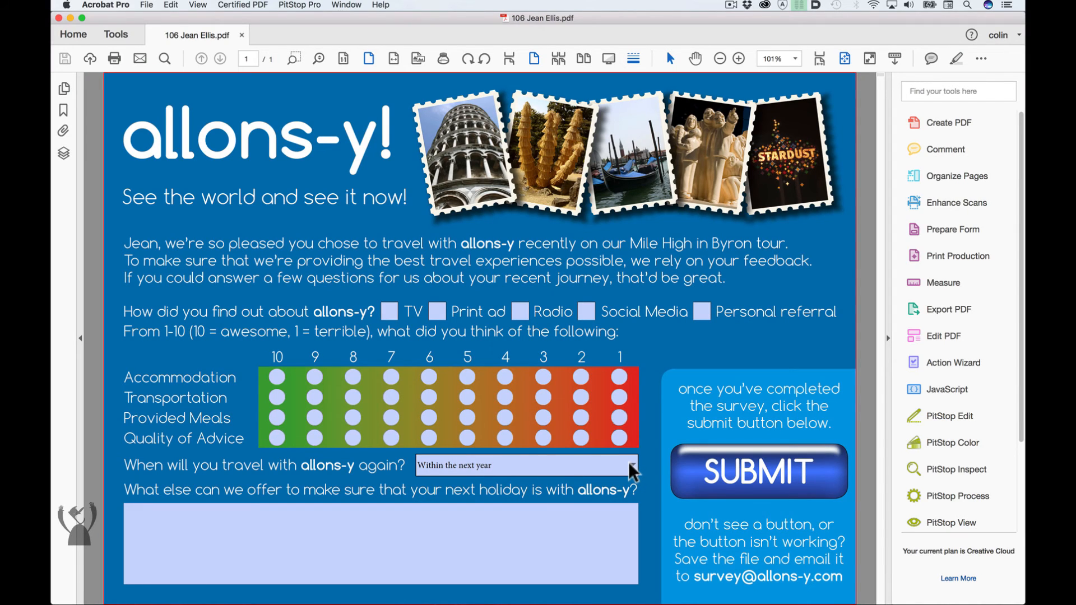
- Run the Change Formfield Type action on the open PDF and all PDFs in the results folder
click(950, 363)
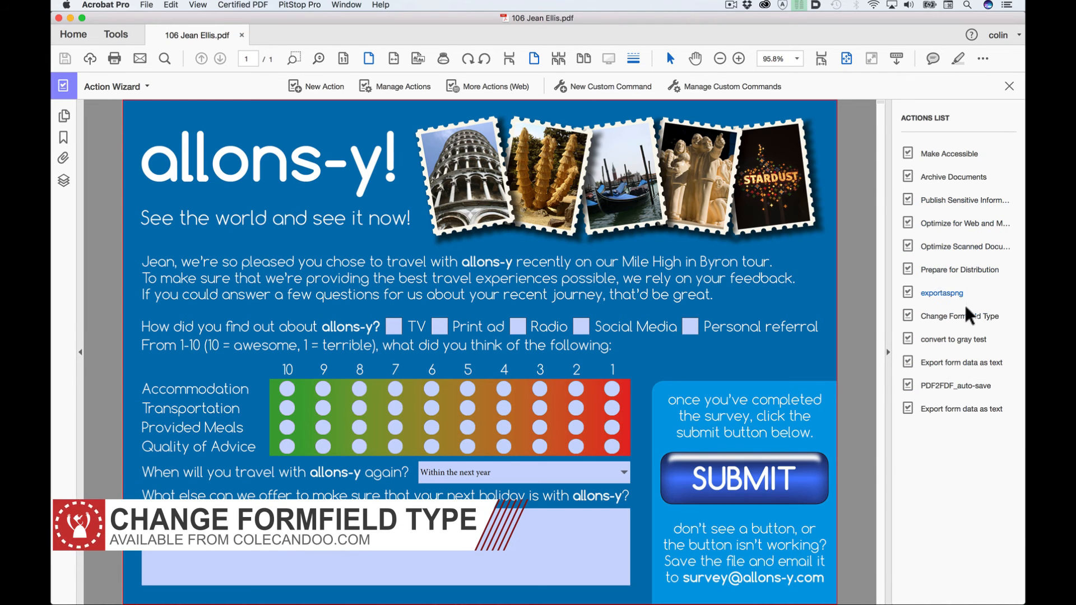
click(961, 316)
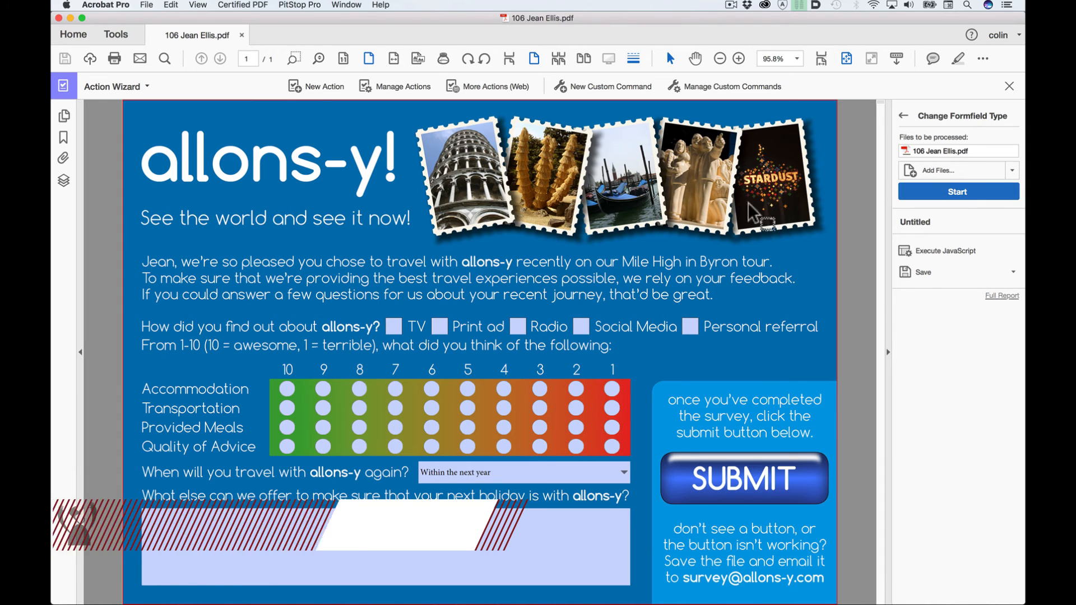
click(1012, 171)
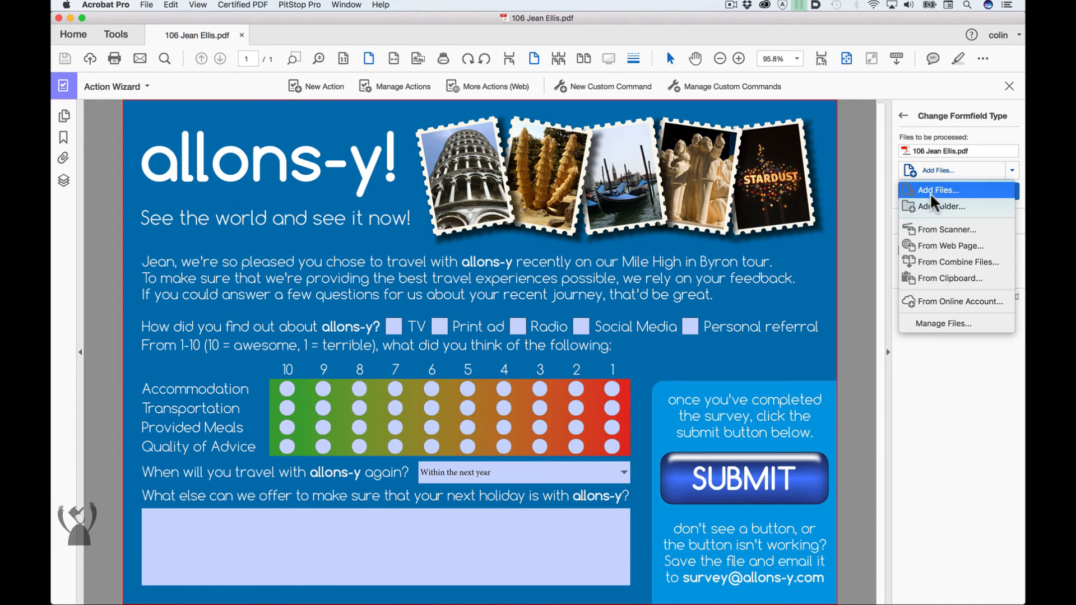
click(941, 207)
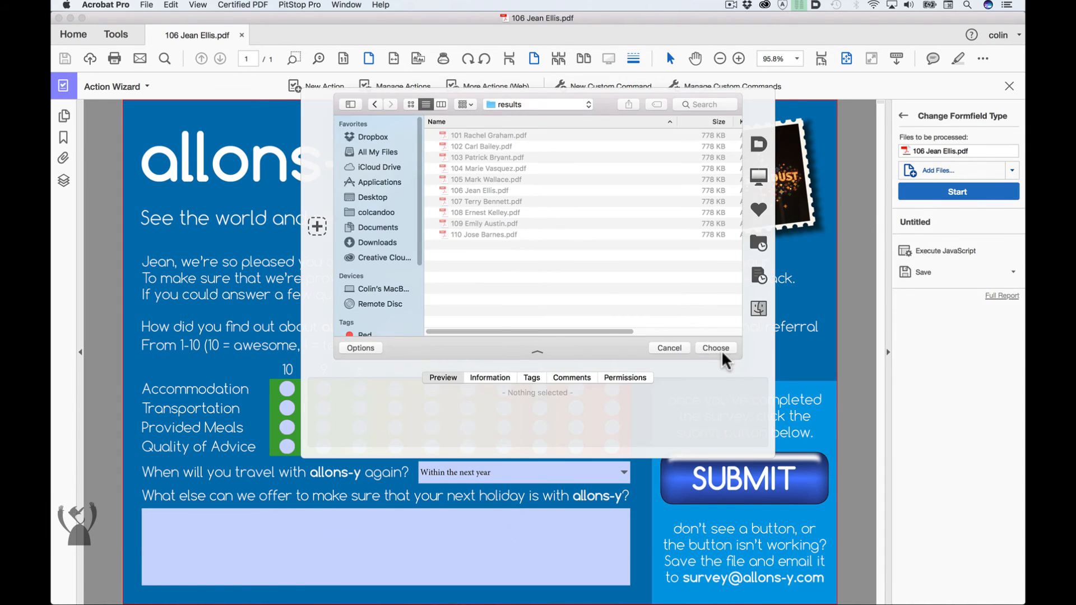
click(728, 348)
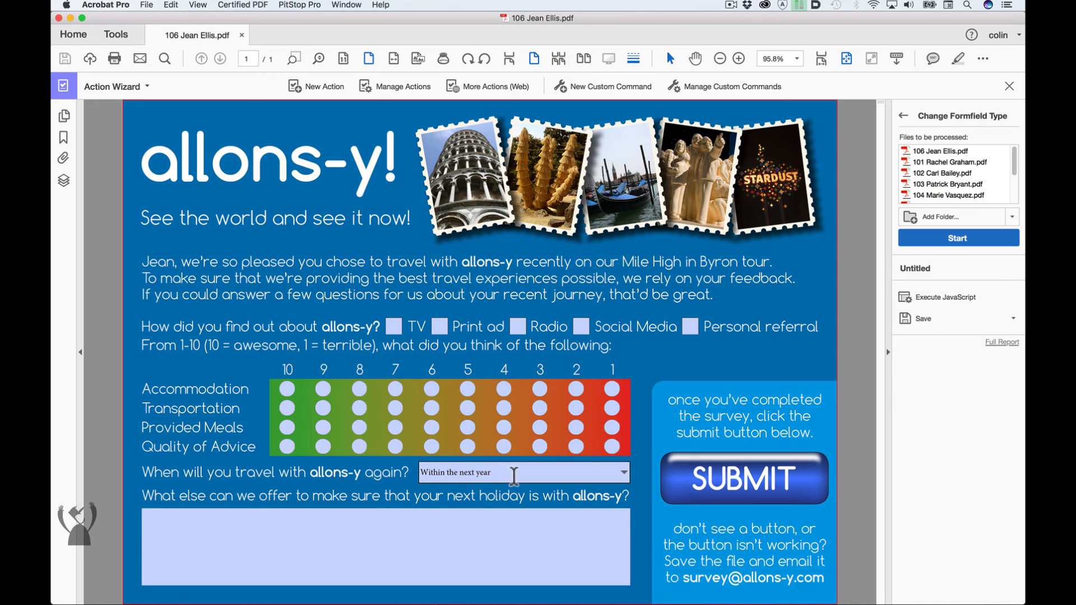
click(956, 238)
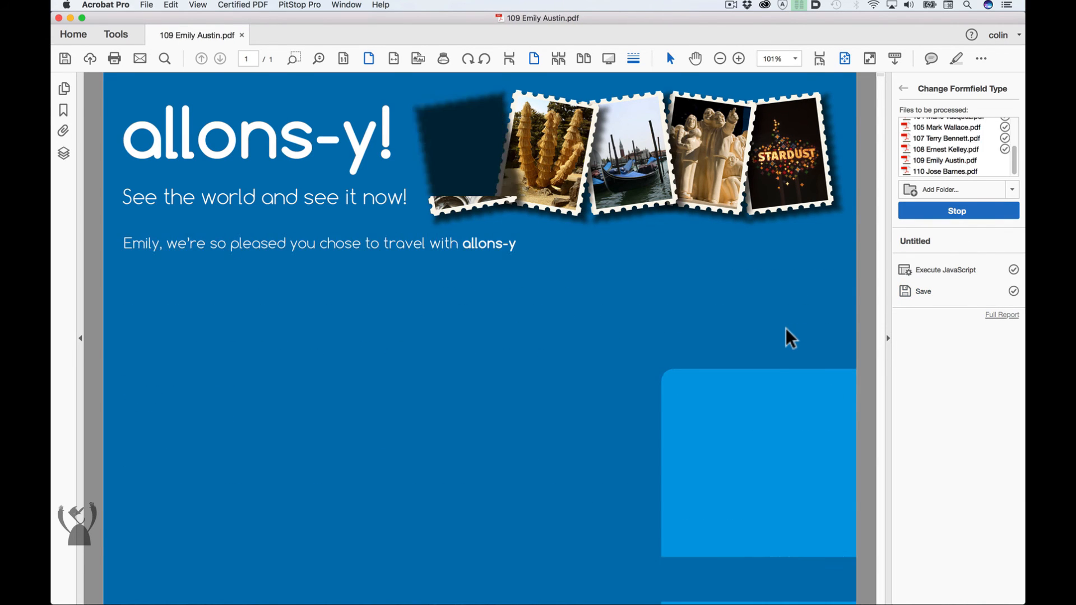
- In record 110's survey, tick TV, rate Accommodation and Provided Meals 1, Transportation and Quality of Advice 2, and choose Never again for future travel
click(619, 377)
click(581, 398)
click(619, 418)
click(581, 438)
click(552, 466)
click(478, 525)
- Start the survey comment with "That was the WORST holiday I've EVER had! There was this guy on the holiday who would NOT SHUT UP about Adobe InDesign!!!"
click(451, 550)
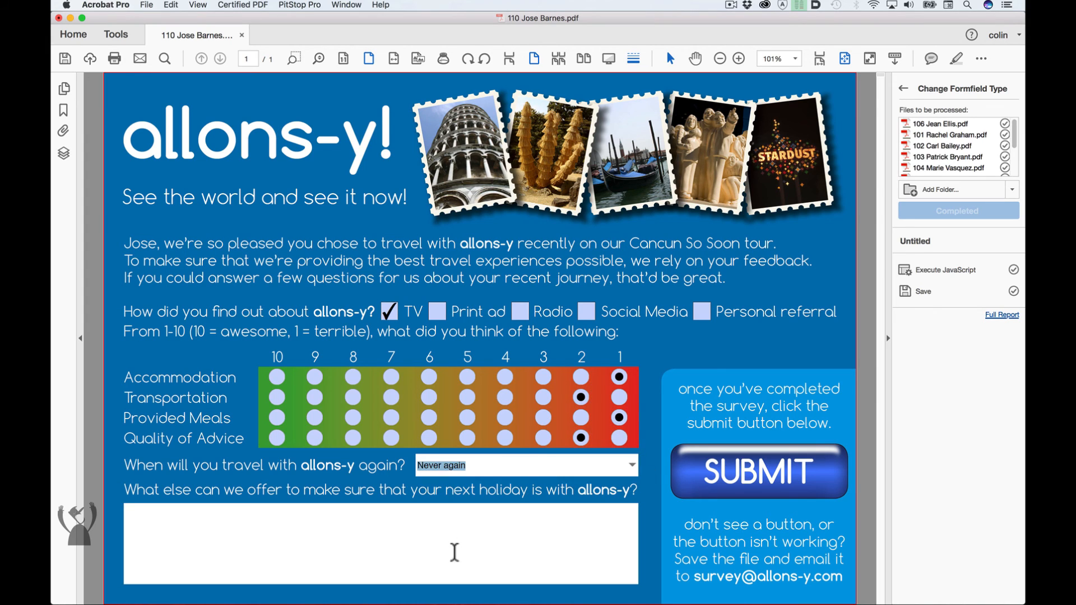
text(That was the WORST holiday I've EVER had! There was this gu)
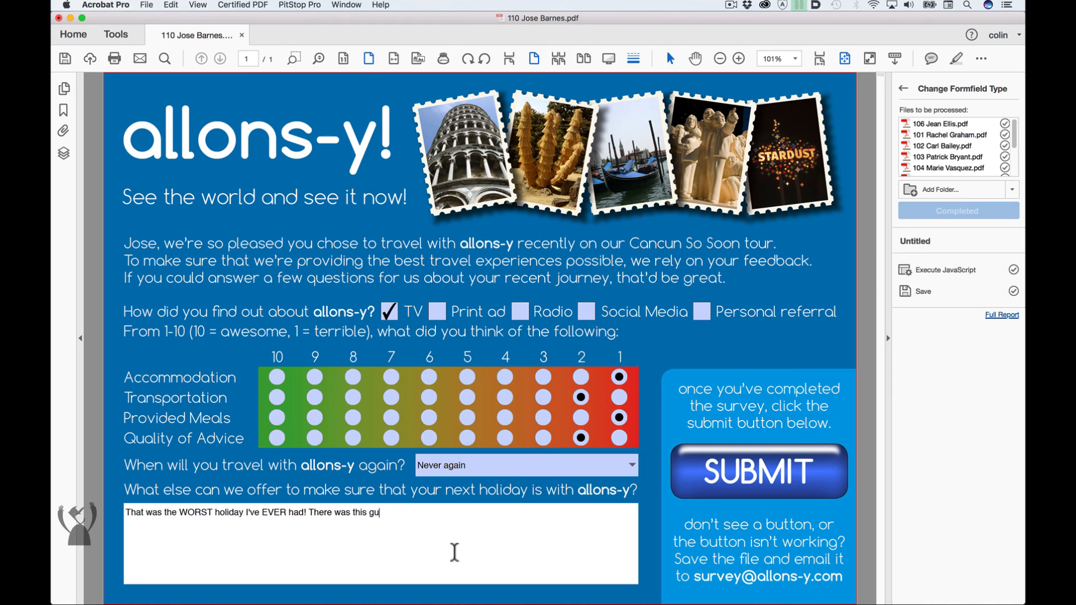
text(SHUT UP about Adobe InDesign!!!)
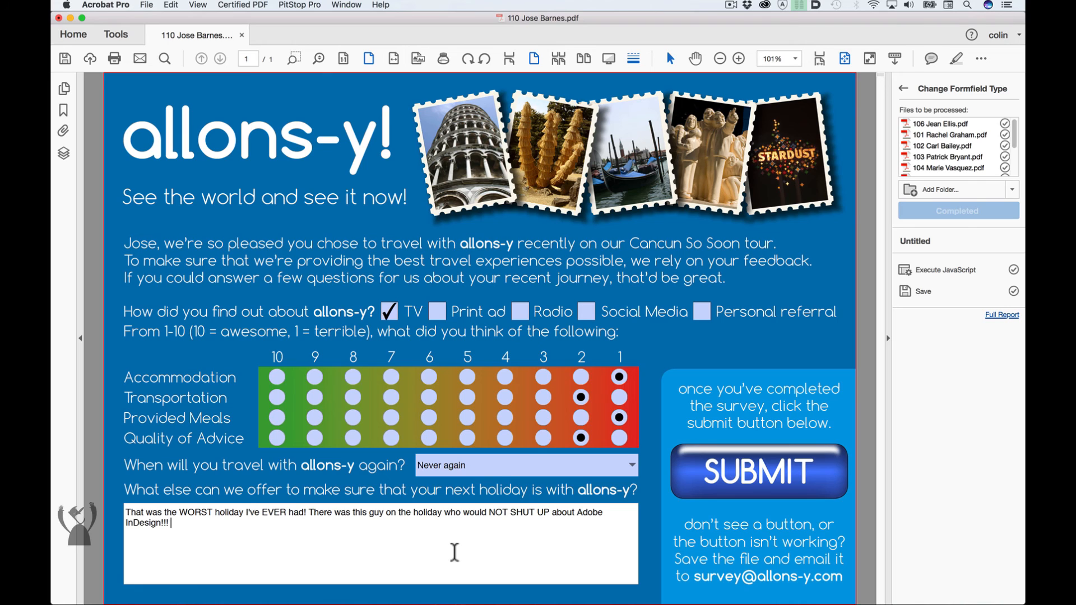
- Continue the comment with "I went on holiday to get away from work, and here's this guy who bleated on for hours about"
text(I went on holiday to get away from work, and here)
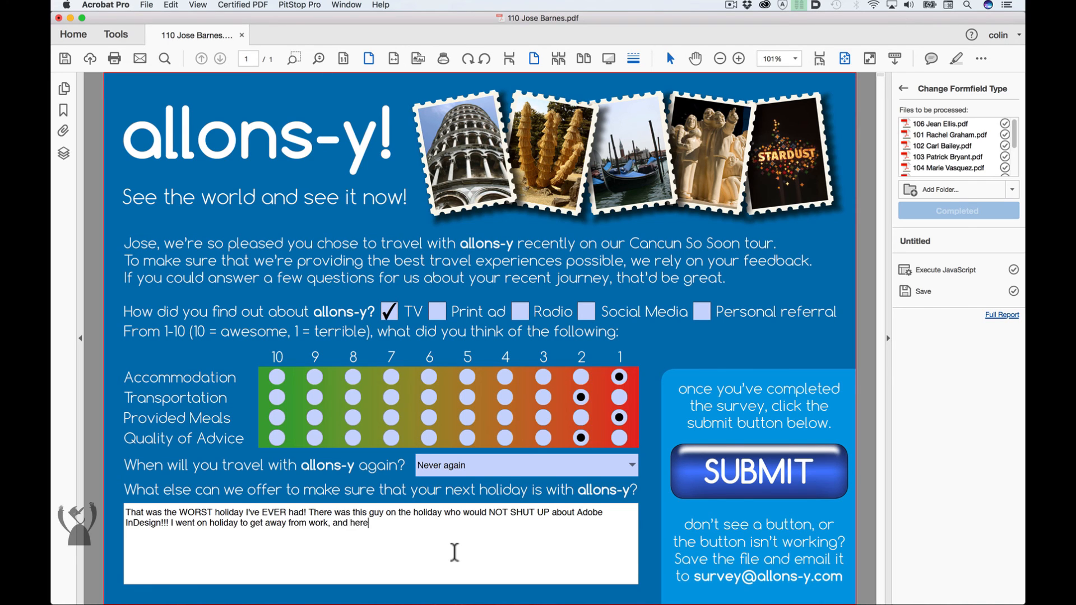
text('s this guy who bleated on for hours a)
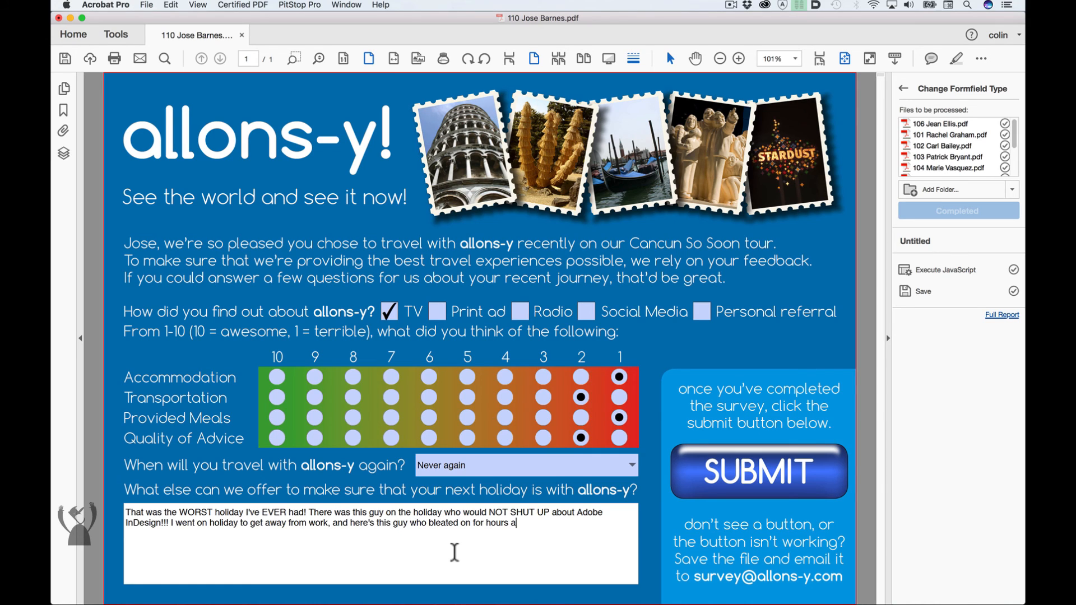
text(bout a piece of software )
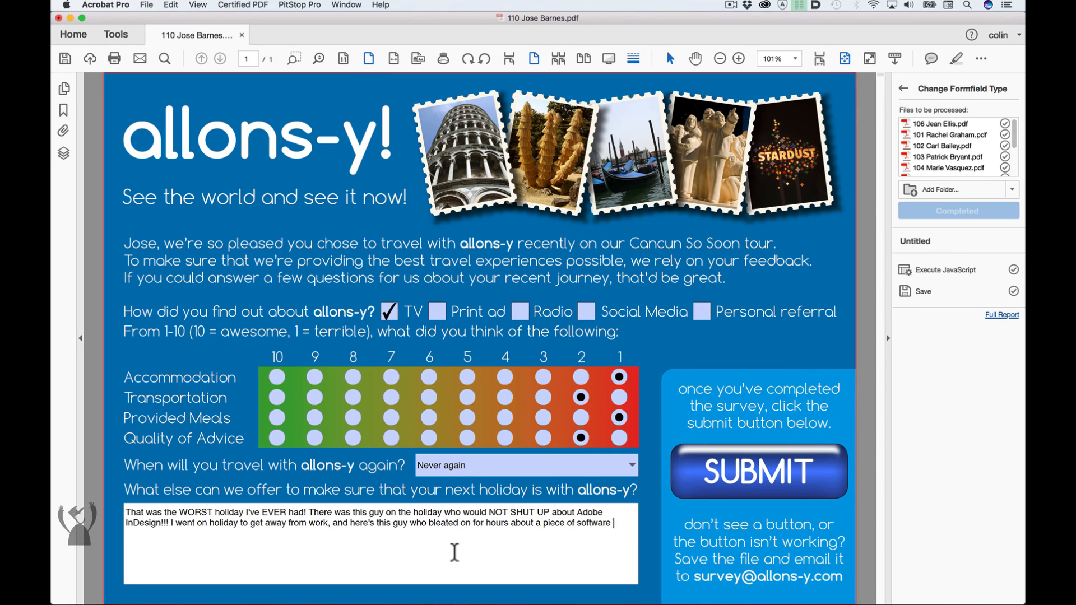
text(I use in my day job. S)
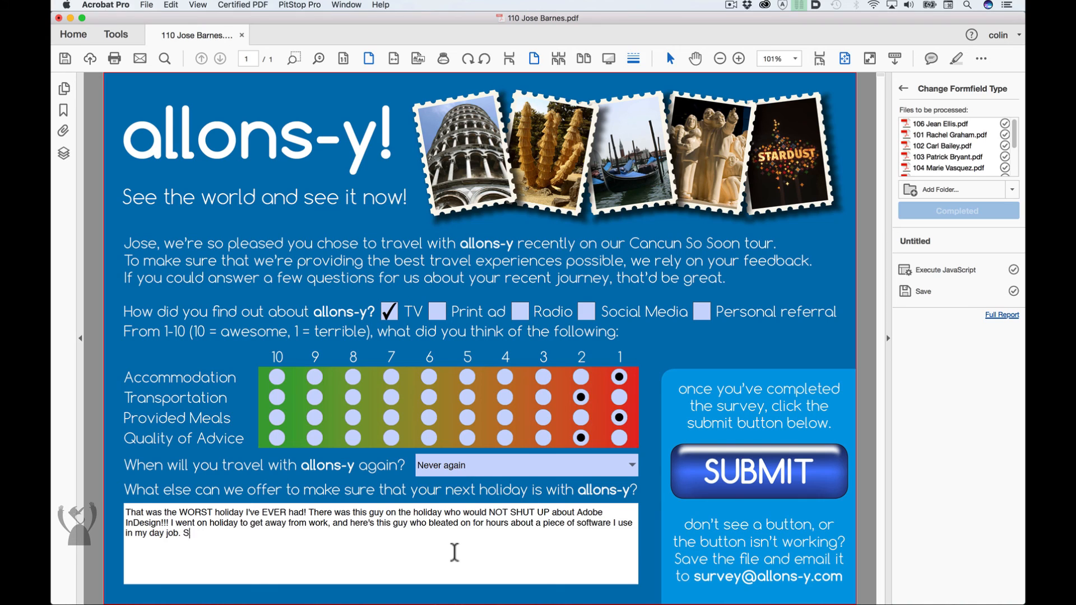
text(eriously, how boring!)
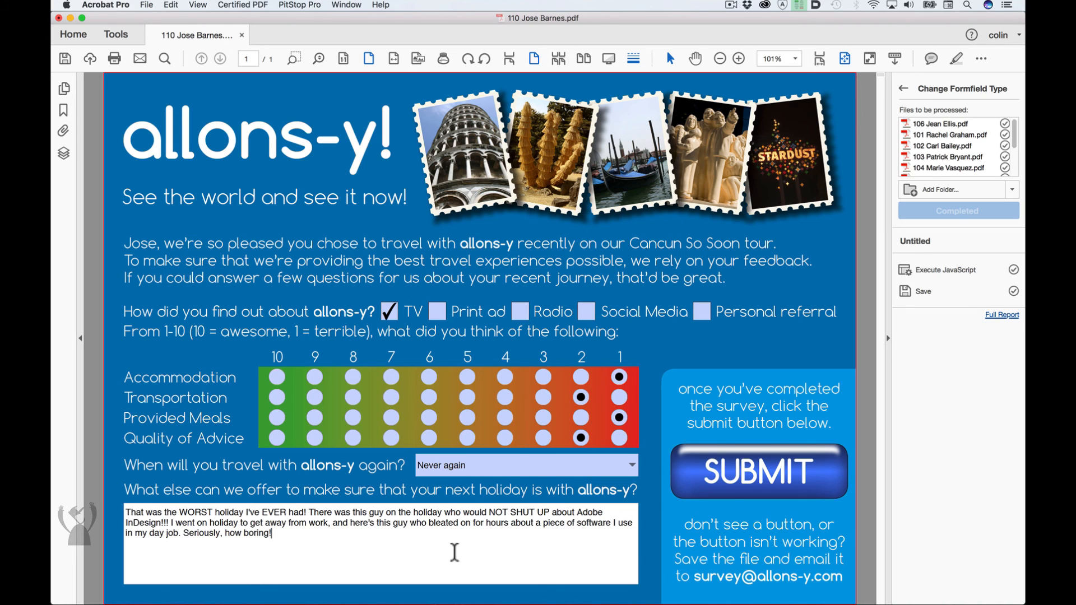
- Add "Also, the food was horrible and I got robbed." on a new line of the comment
key(Return)
text(Also, the food was hor)
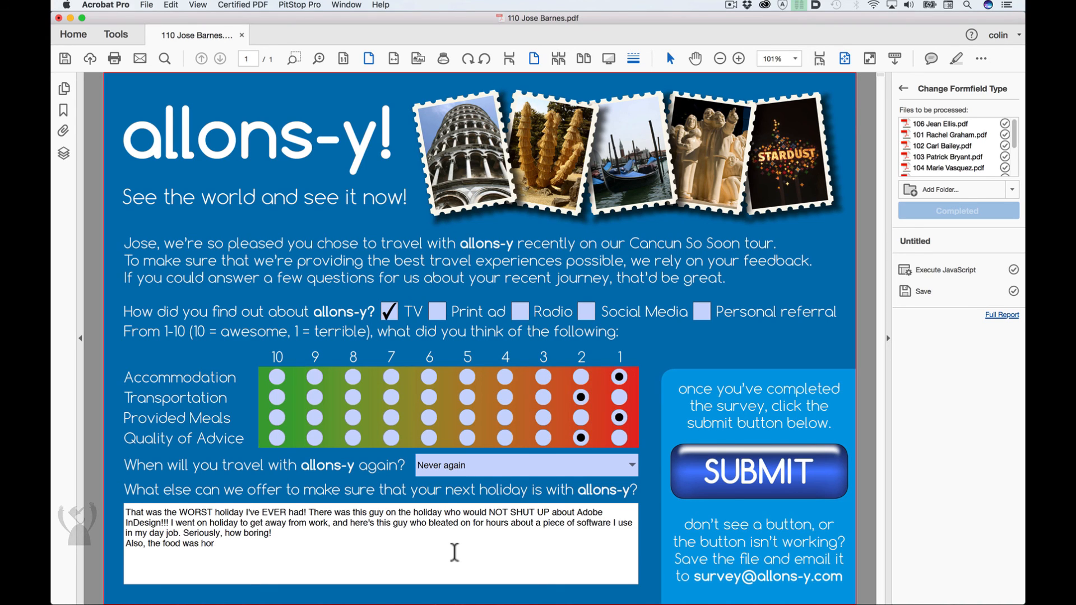
text(rible and I got robbed.)
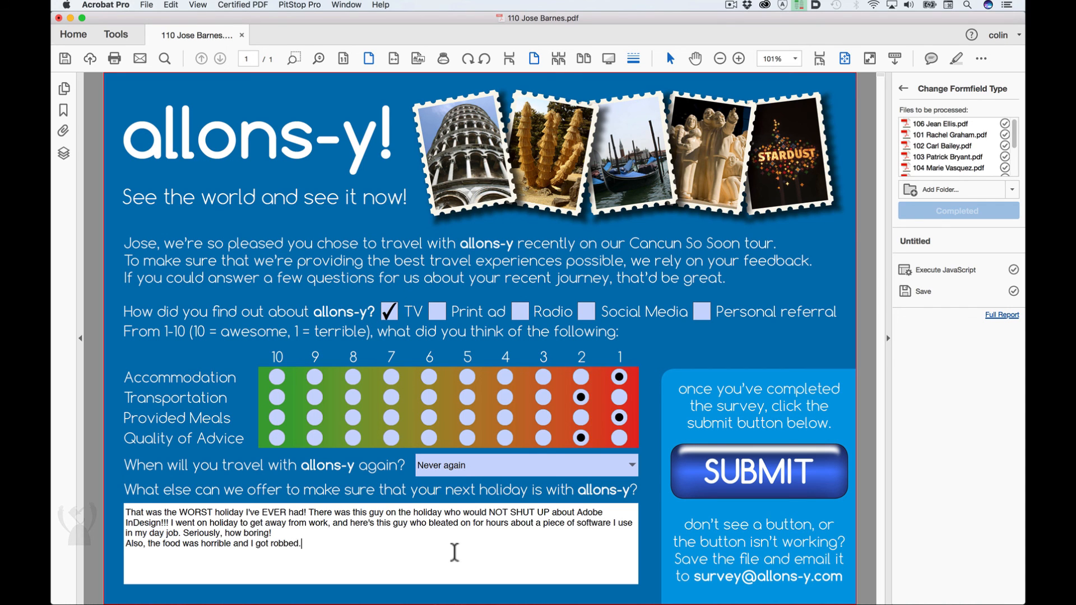